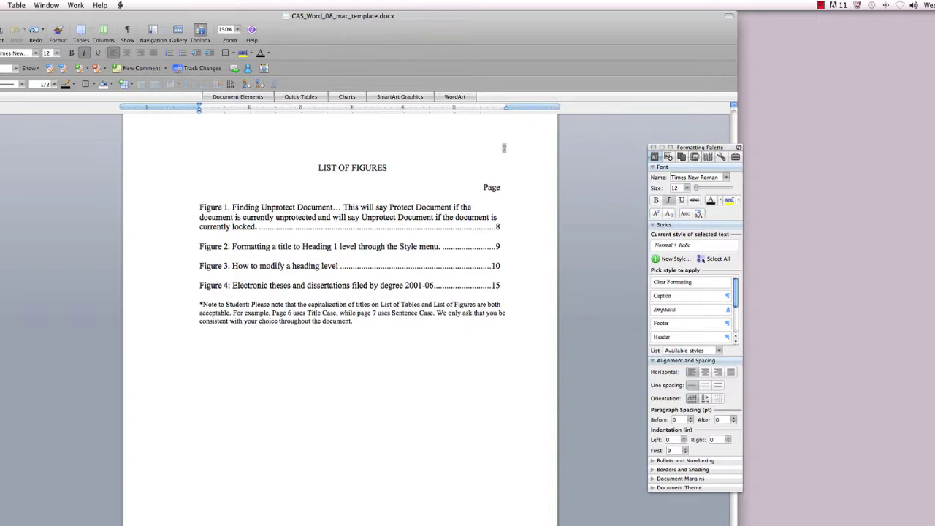
Start a caption for the image in Chapter 1, directly before its manual caption text, with the label Figure.
{"action": "scroll", "coordinate": [350, 293], "scroll_direction": "down", "scroll_amount": 3}
{"action": "scroll", "coordinate": [351, 292], "scroll_direction": "up", "scroll_amount": 3}
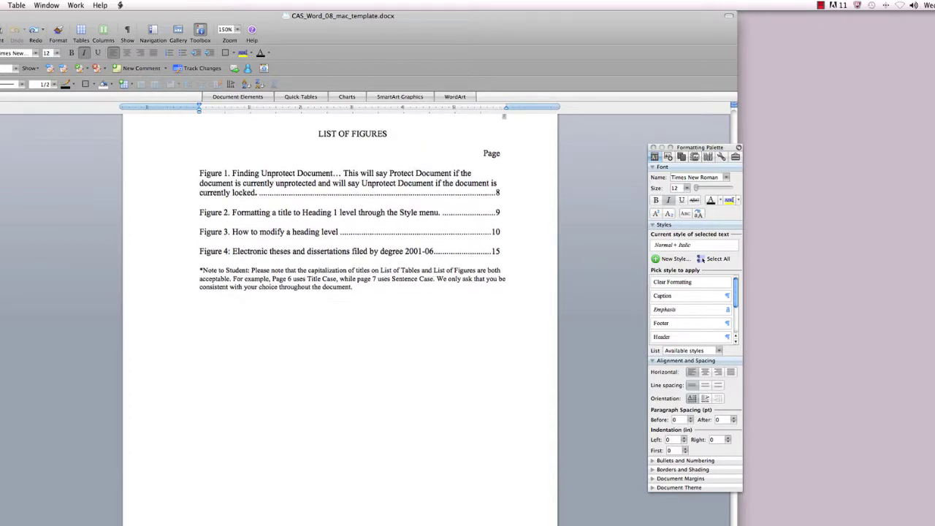
{"action": "scroll", "coordinate": [340, 321], "scroll_direction": "down", "scroll_amount": 10}
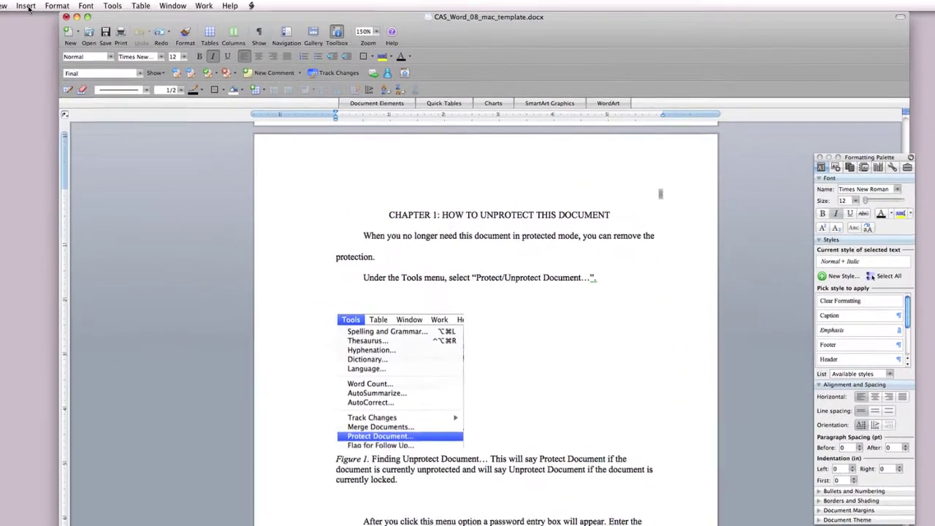
{"action": "left_click", "coordinate": [0, 5]}
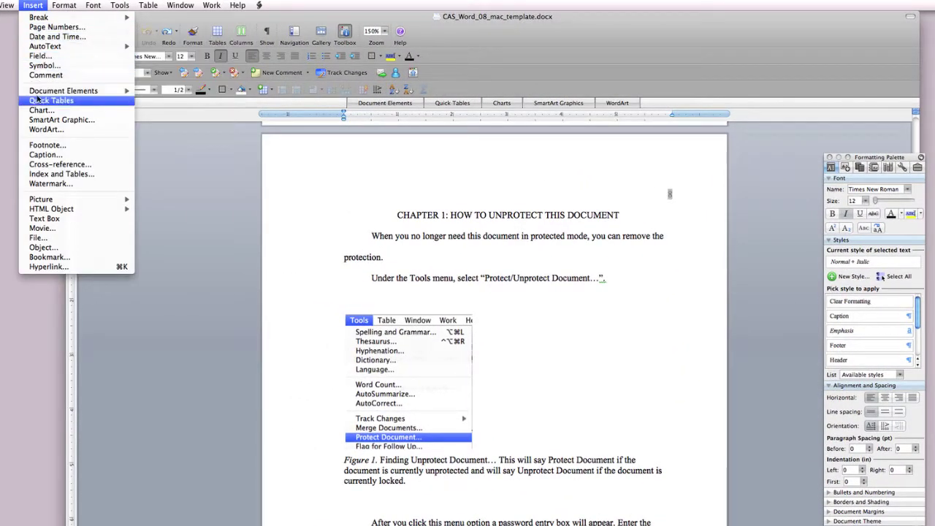
{"action": "left_click", "coordinate": [43, 157]}
{"action": "left_click_drag", "start_coordinate": [515, 338], "coordinate": [190, 250]}
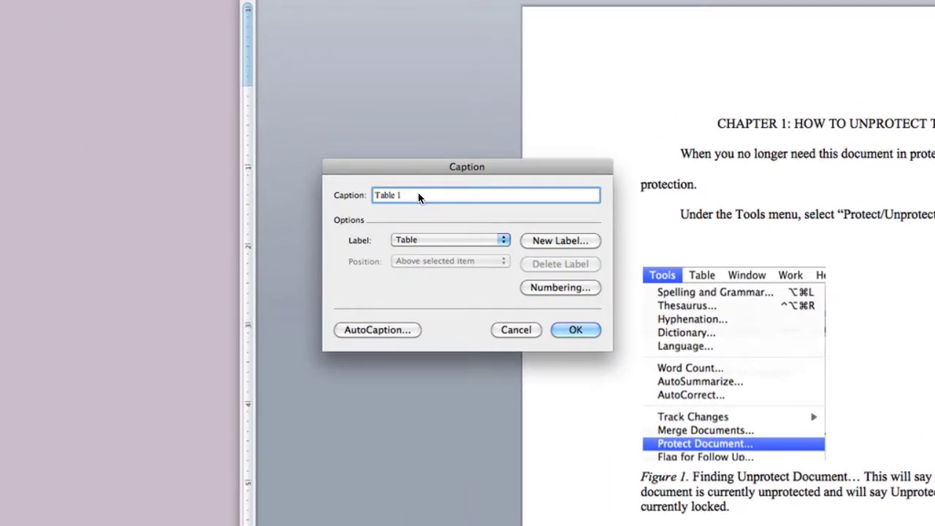
{"action": "left_click", "coordinate": [405, 240]}
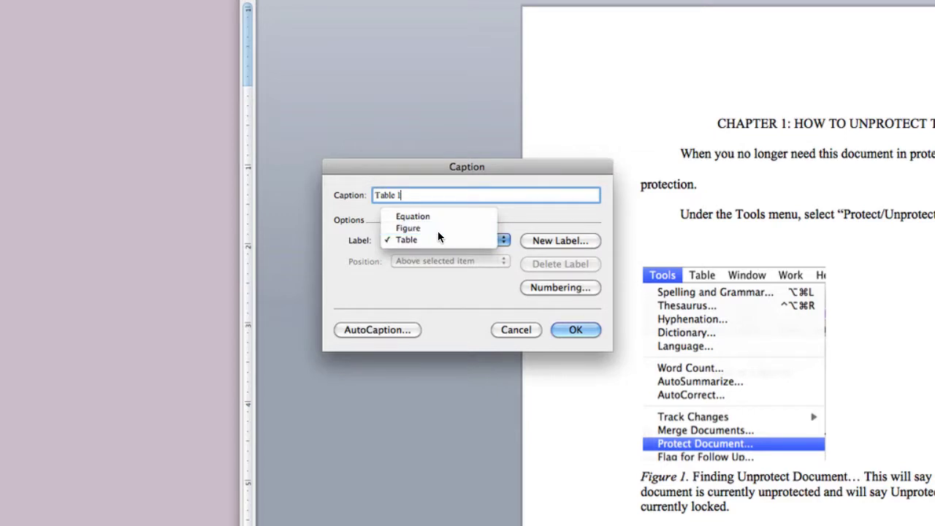
{"action": "left_click", "coordinate": [438, 231]}
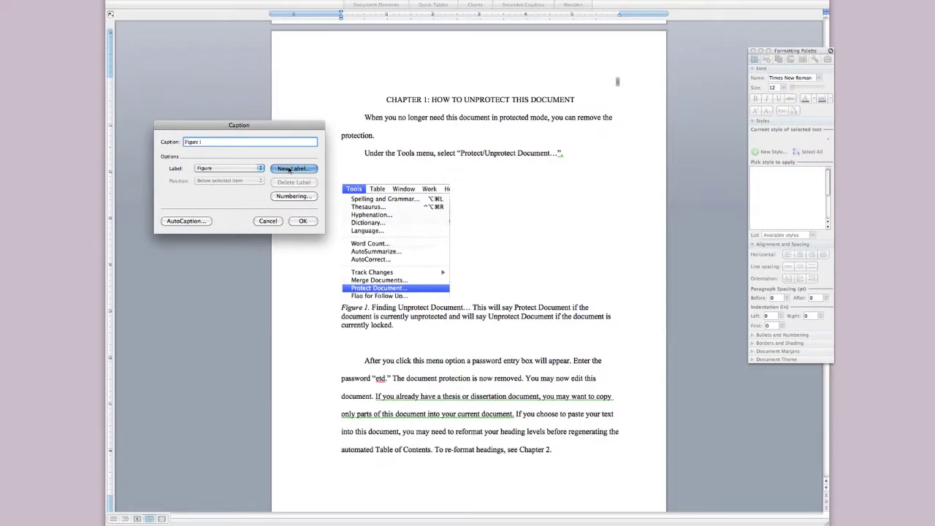
Try caption numbering in 1, 2, 3 format with chapter numbers included, based on Heading 1 and a period separator.
{"action": "left_click", "coordinate": [552, 241]}
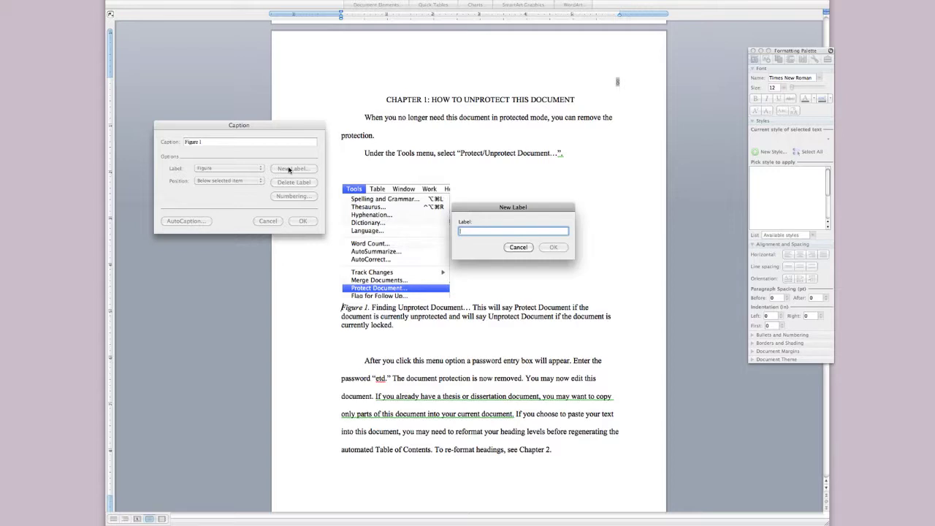
{"action": "left_click", "coordinate": [522, 247]}
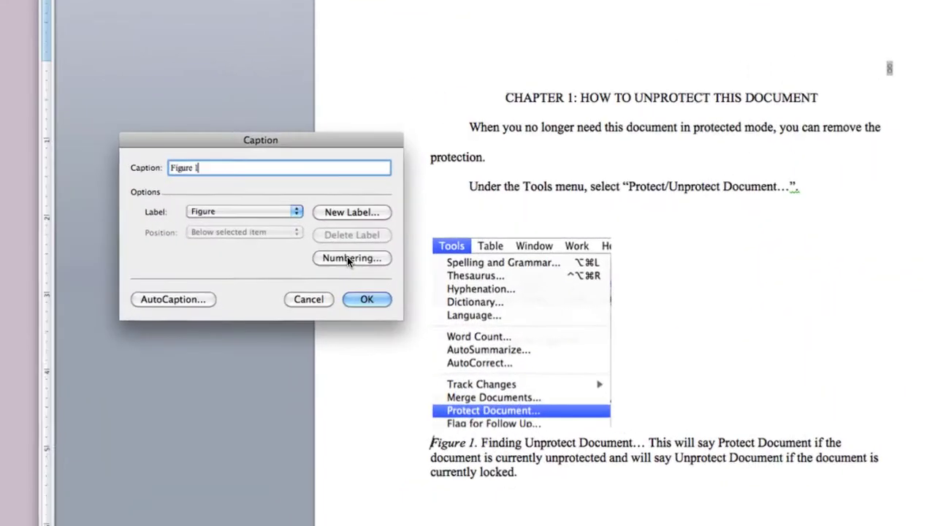
{"action": "left_click", "coordinate": [280, 196]}
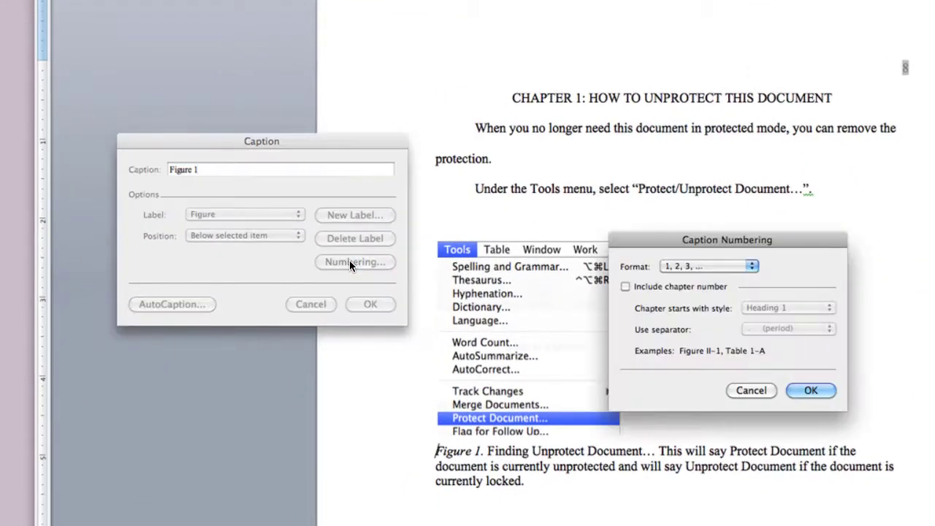
{"action": "left_click", "coordinate": [687, 265]}
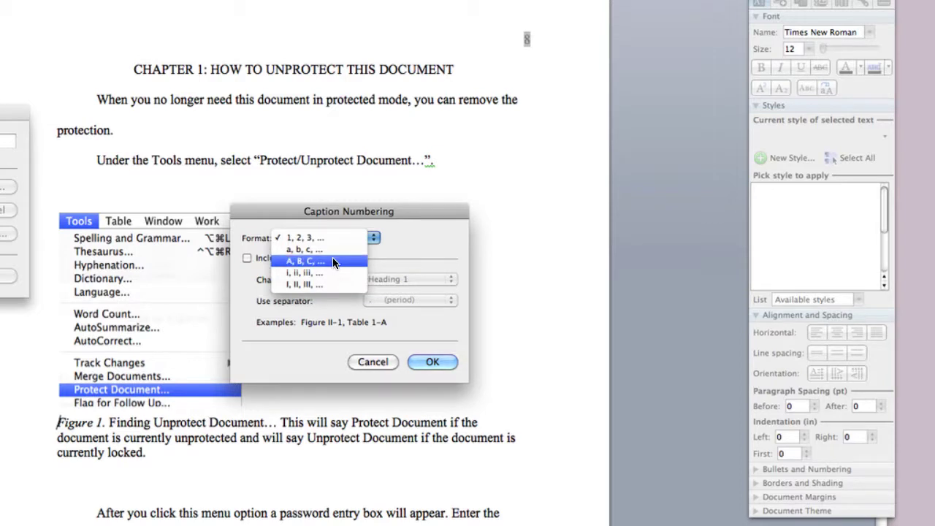
{"action": "left_click", "coordinate": [325, 238]}
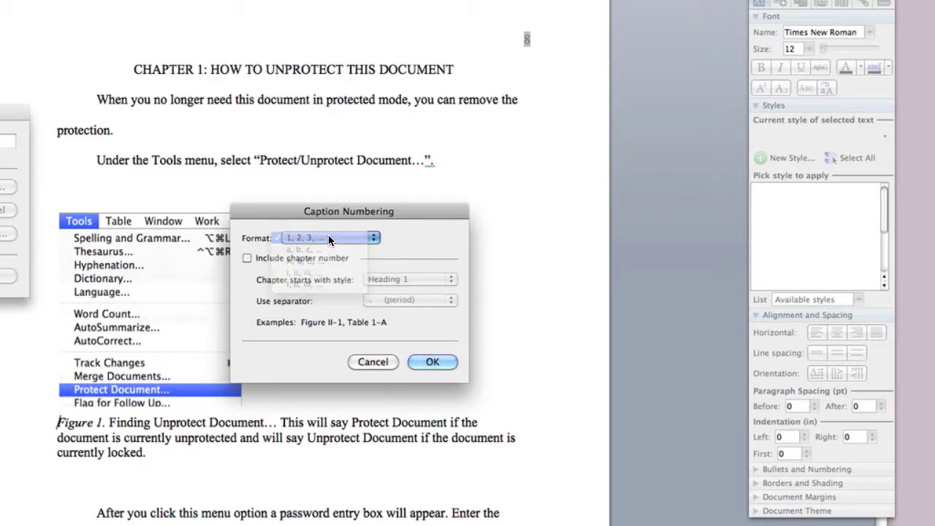
{"action": "left_click", "coordinate": [247, 258]}
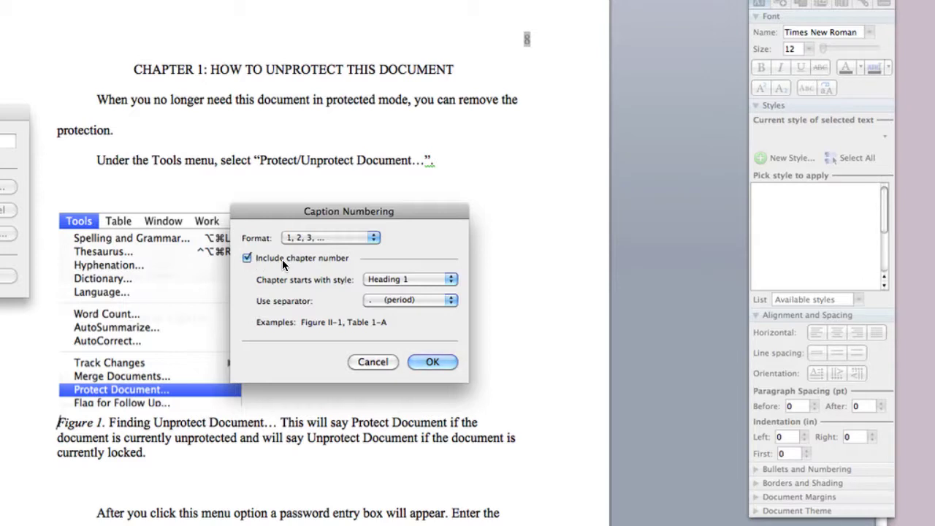
{"action": "left_click", "coordinate": [430, 279]}
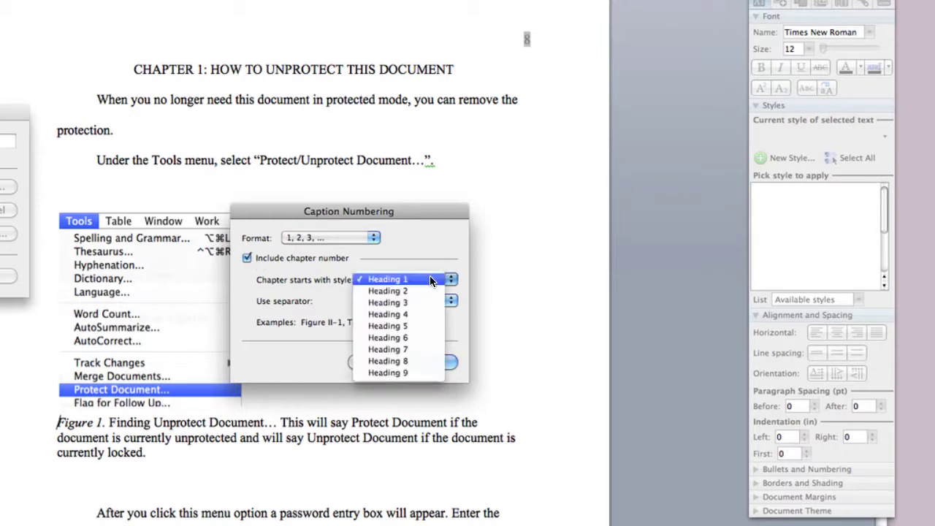
{"action": "left_click", "coordinate": [412, 279]}
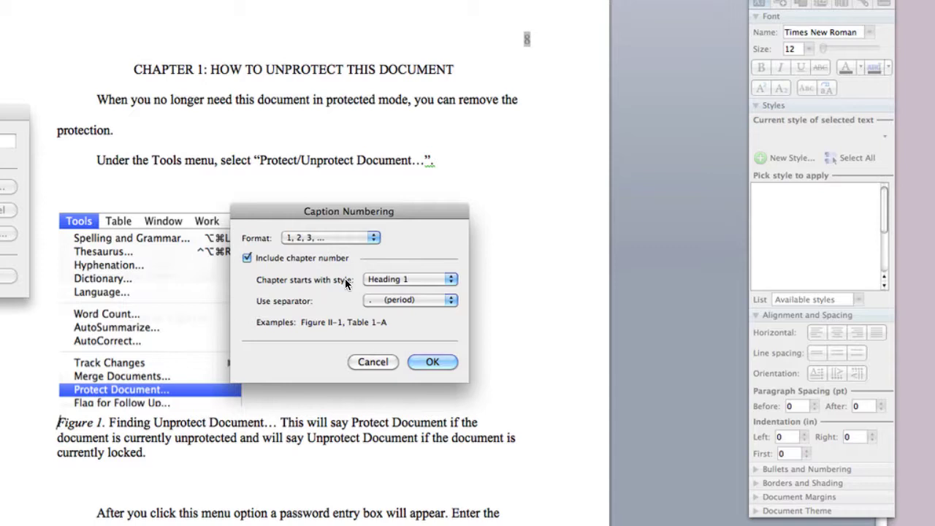
{"action": "left_click", "coordinate": [391, 301]}
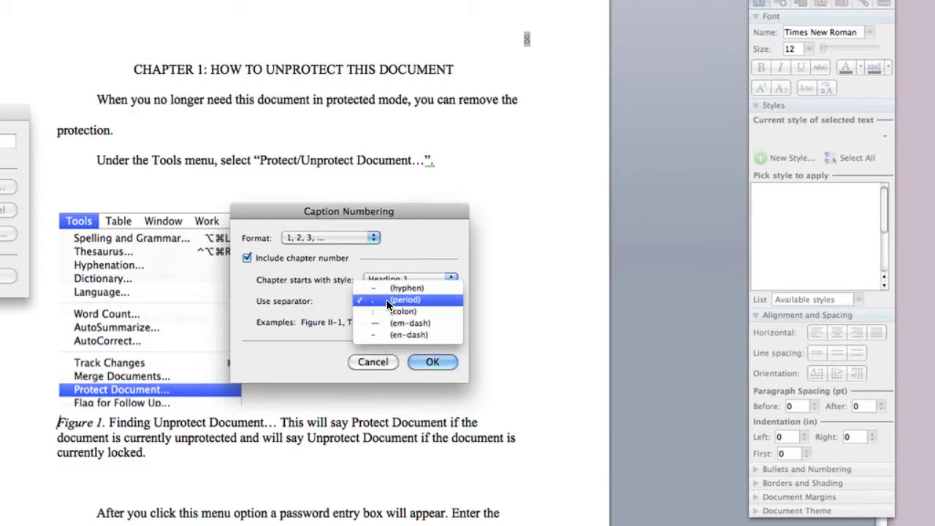
{"action": "left_click", "coordinate": [387, 300]}
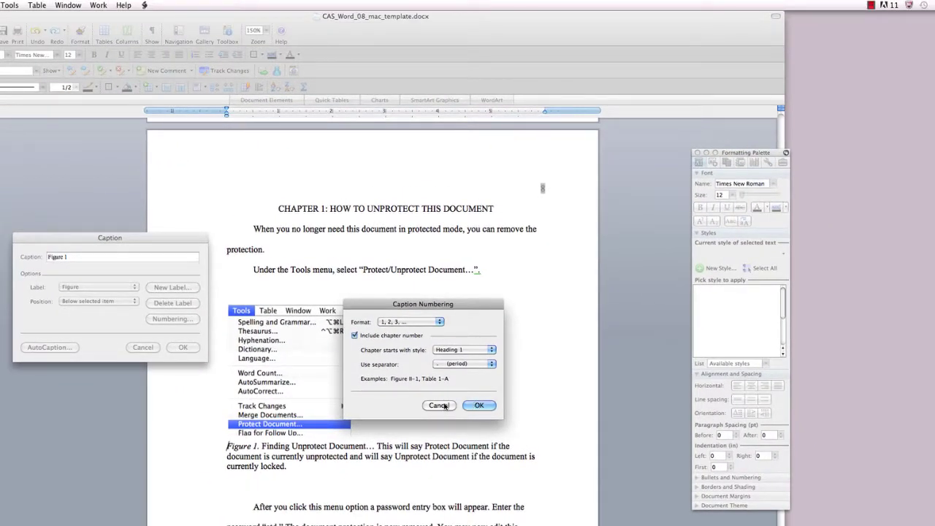
{"action": "left_click", "coordinate": [444, 406]}
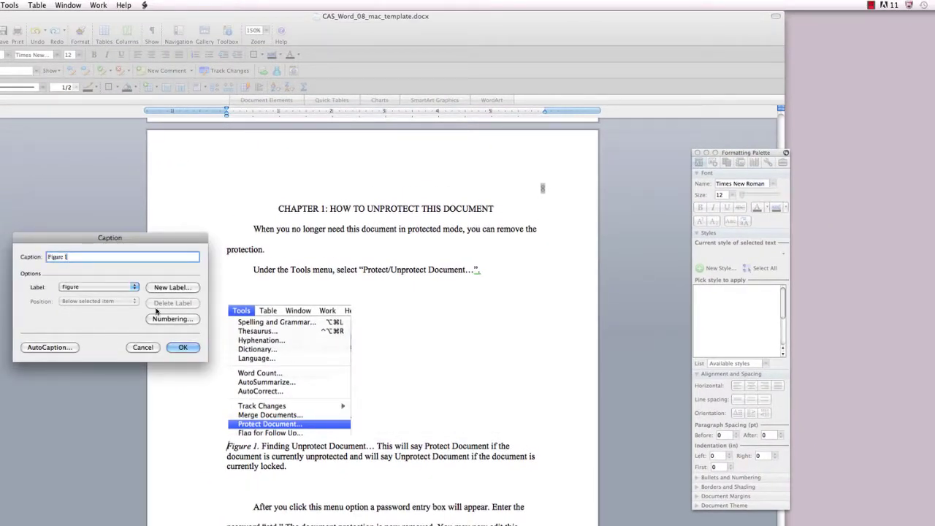
Insert the Figure 1 caption label and replace the old manual "Figure 1." text with just a period after it.
{"action": "left_click", "coordinate": [183, 348]}
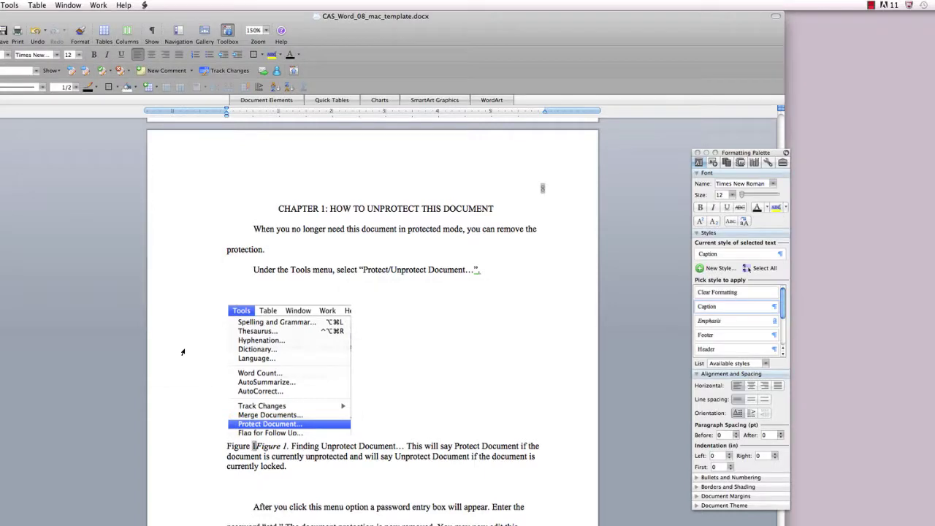
{"action": "scroll", "coordinate": [276, 424], "scroll_direction": "down", "scroll_amount": 10}
{"action": "scroll", "coordinate": [276, 424], "scroll_direction": "up", "scroll_amount": 7}
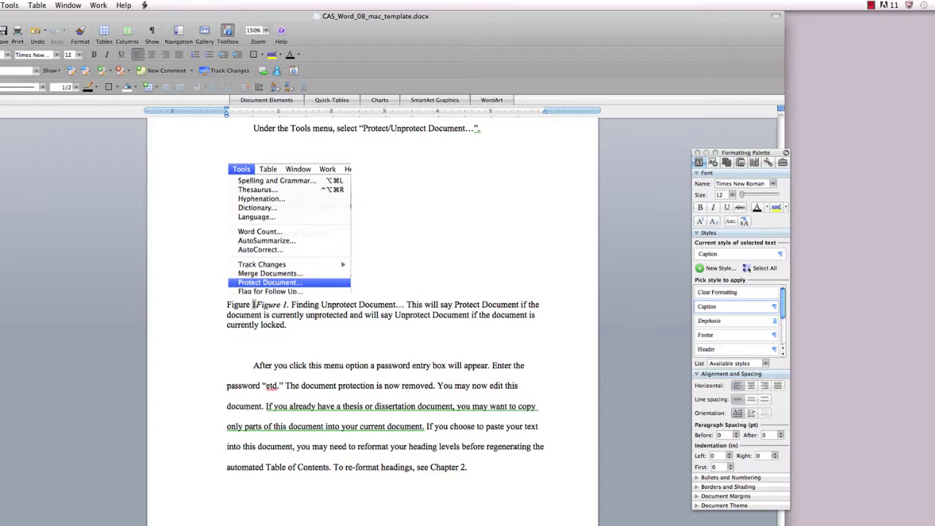
{"action": "key", "text": "super+i"}
{"action": "key", "text": "super+i"}
{"action": "type", "text": "."}
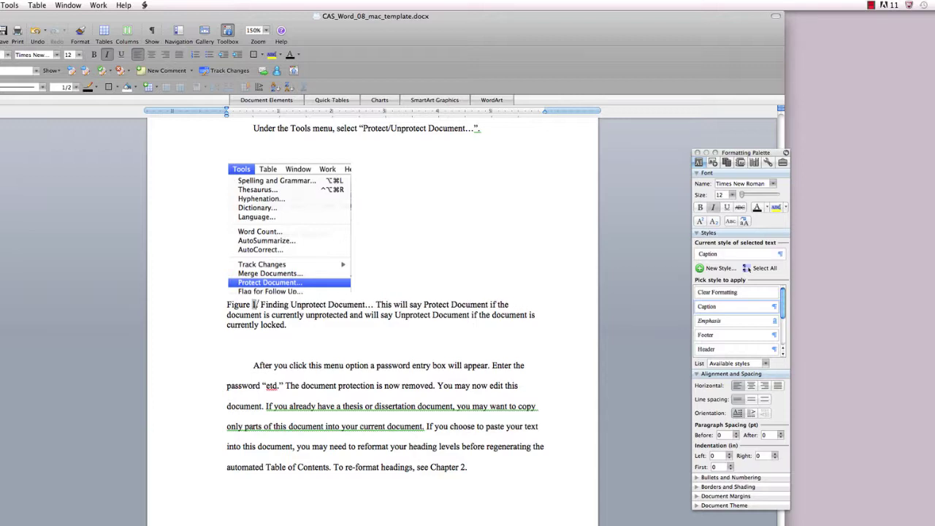
Italicize the inserted "Figure 1" label at the start of the caption.
{"action": "left_click", "coordinate": [254, 304]}
{"action": "key", "text": "shift+Home"}
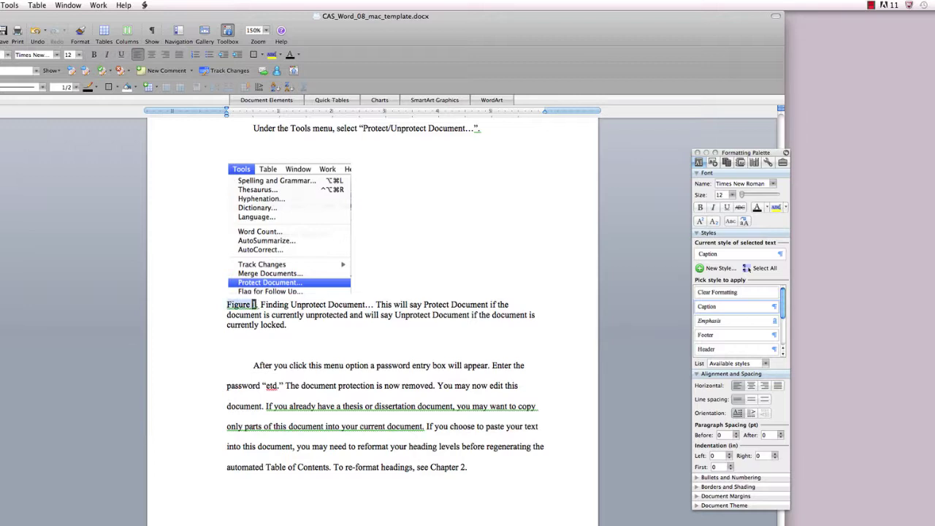
{"action": "left_click", "coordinate": [714, 208]}
{"action": "key", "text": "Right"}
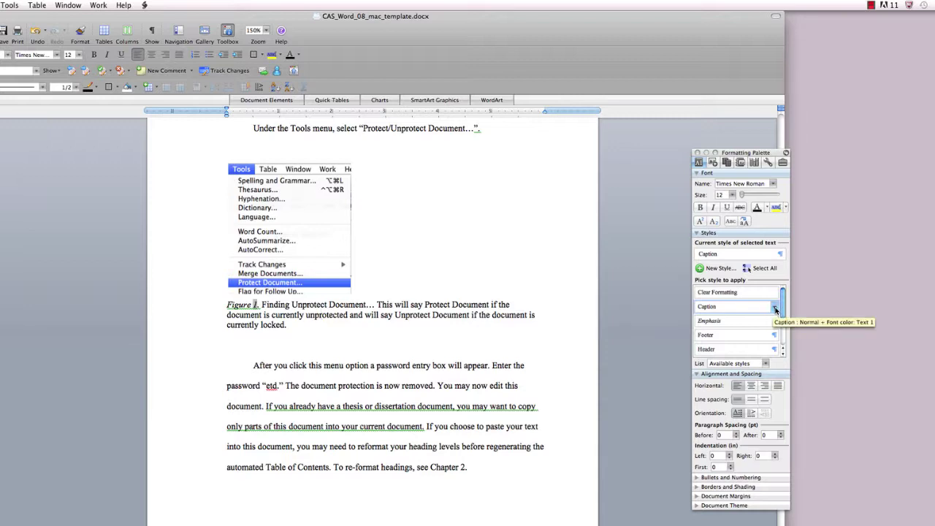
Examine the formatting settings of the Caption style and close them without making changes.
{"action": "left_click", "coordinate": [776, 309]}
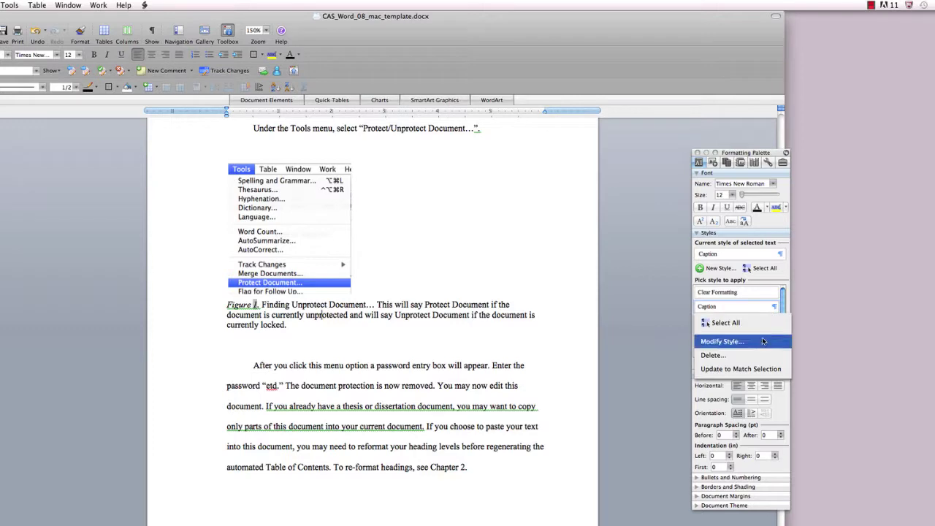
{"action": "left_click", "coordinate": [764, 341]}
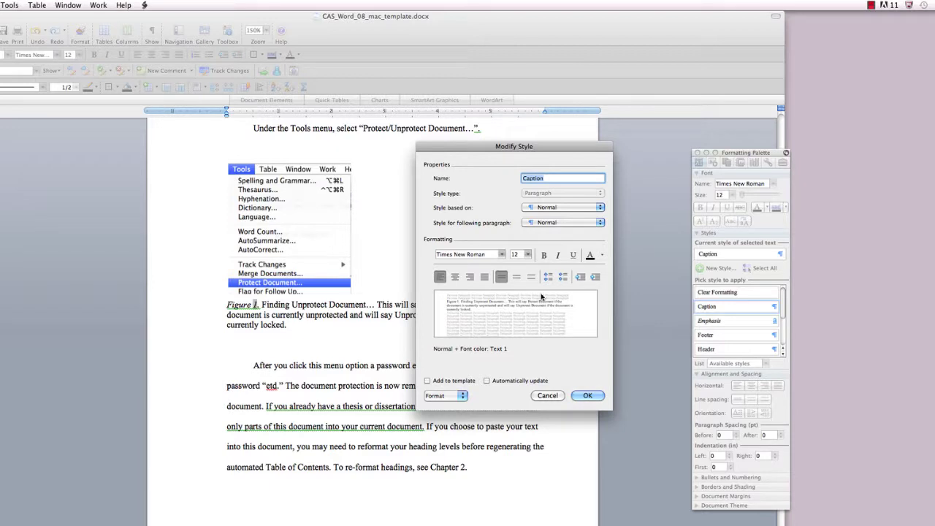
{"action": "left_click", "coordinate": [595, 397]}
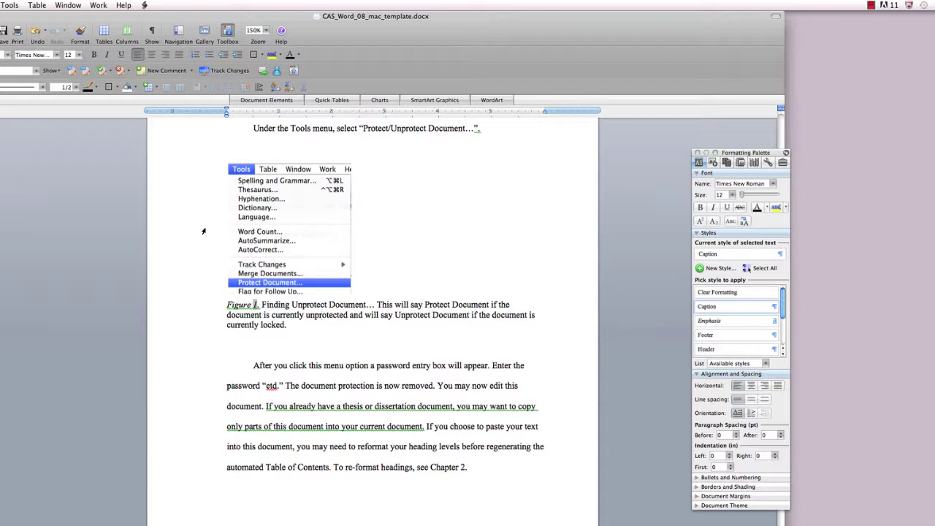
Center the Figure 1 image together with its caption.
{"action": "left_click_drag", "start_coordinate": [189, 271], "coordinate": [181, 331]}
{"action": "left_click", "coordinate": [152, 54]}
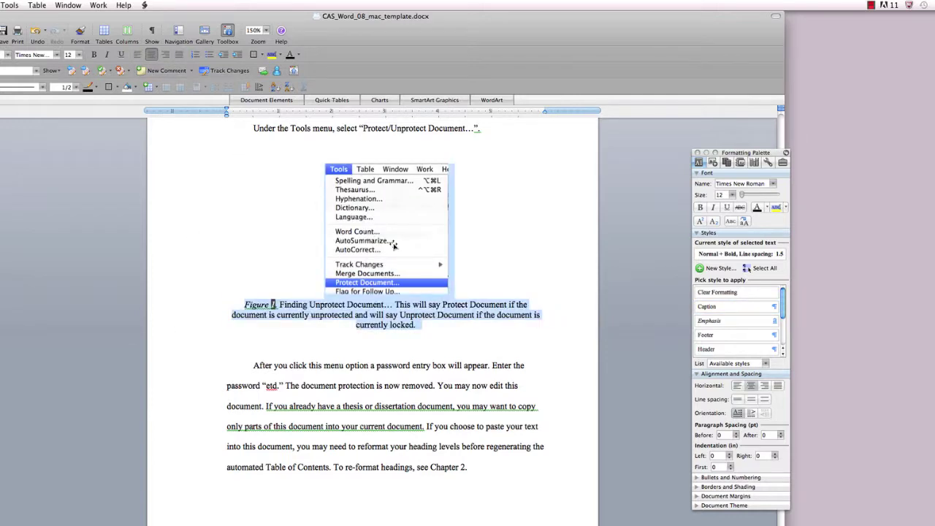
{"action": "left_click", "coordinate": [494, 275]}
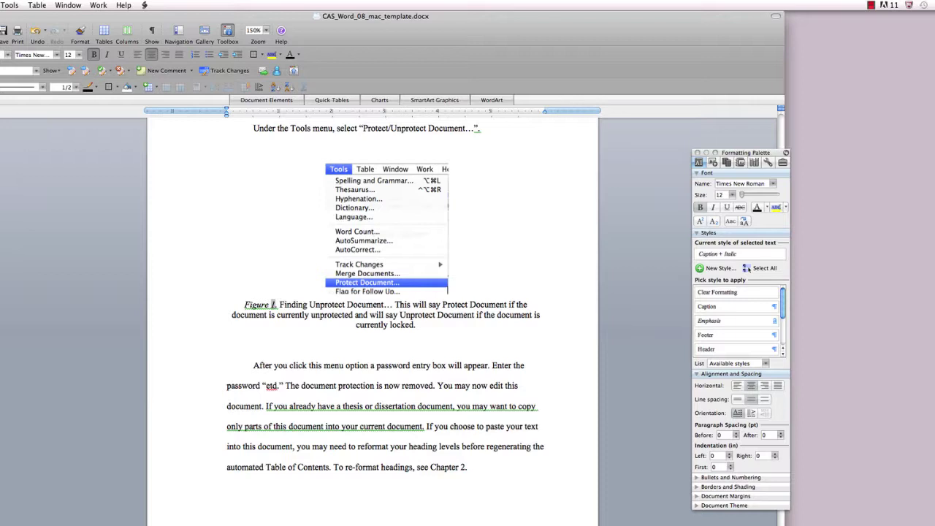
Left-align only the three-line Figure 1 caption beneath the centered image.
{"action": "left_click", "coordinate": [211, 256]}
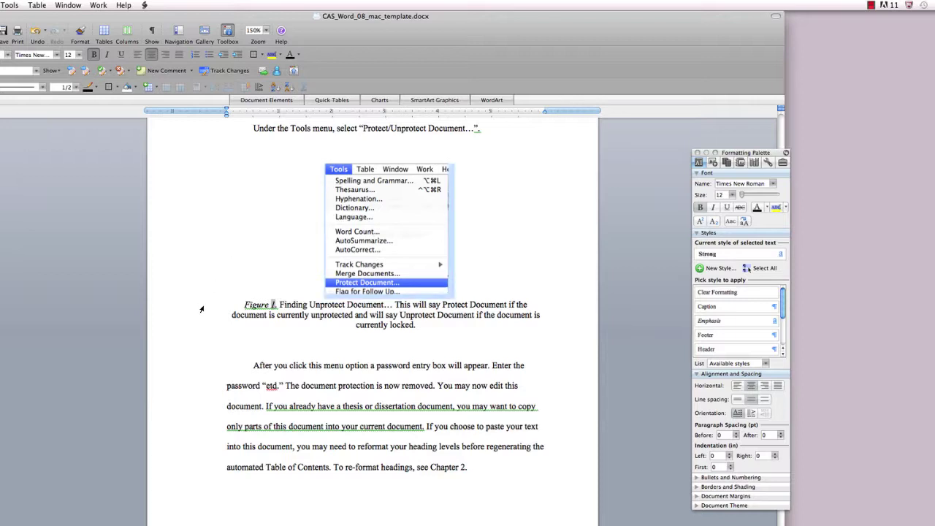
{"action": "left_click_drag", "start_coordinate": [201, 309], "coordinate": [201, 325]}
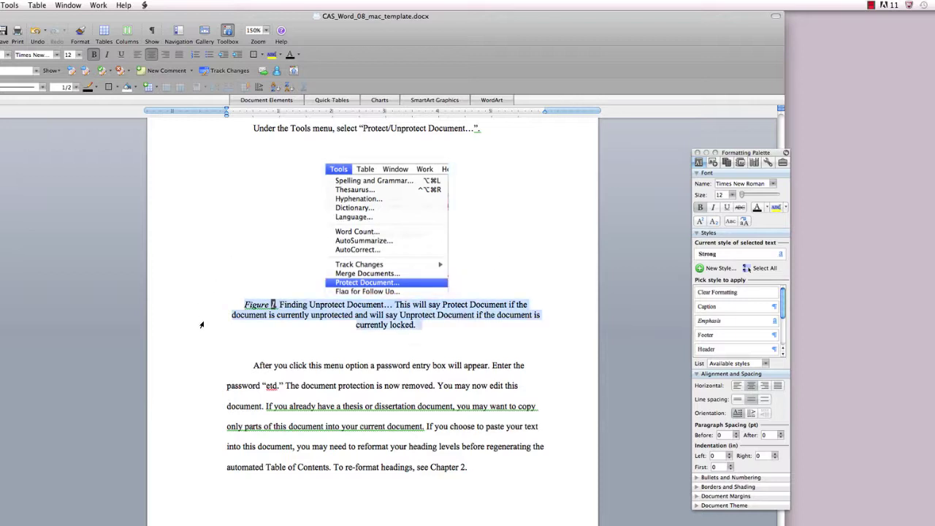
{"action": "left_click", "coordinate": [138, 54]}
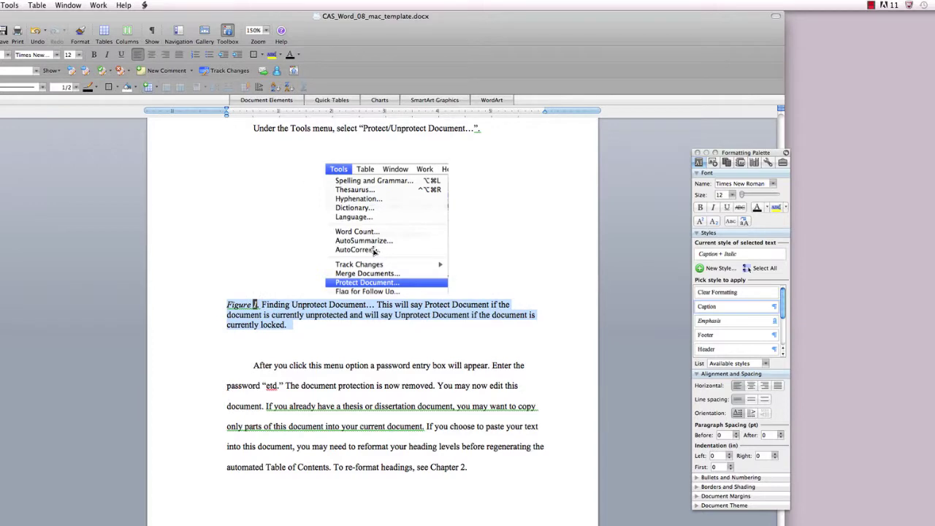
Left-align the Figure 1 image to match its caption.
{"action": "left_click", "coordinate": [197, 245]}
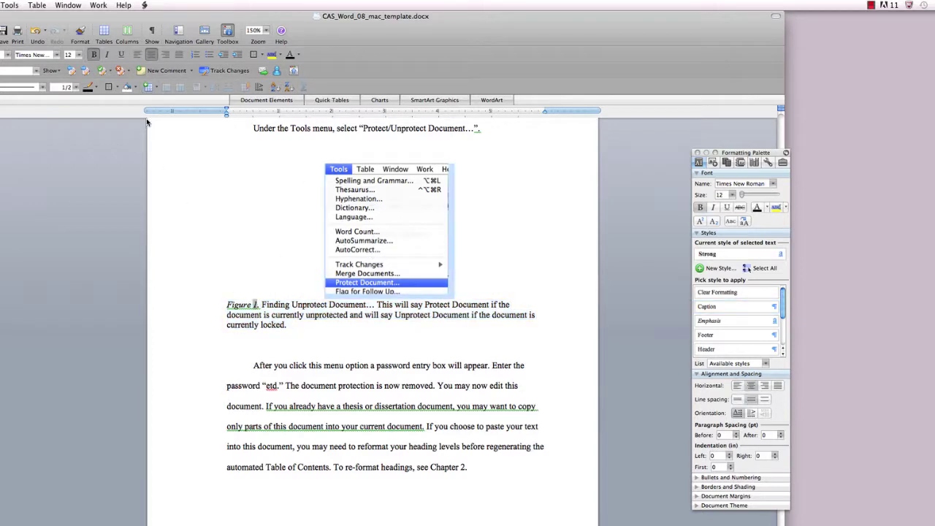
{"action": "left_click", "coordinate": [137, 54]}
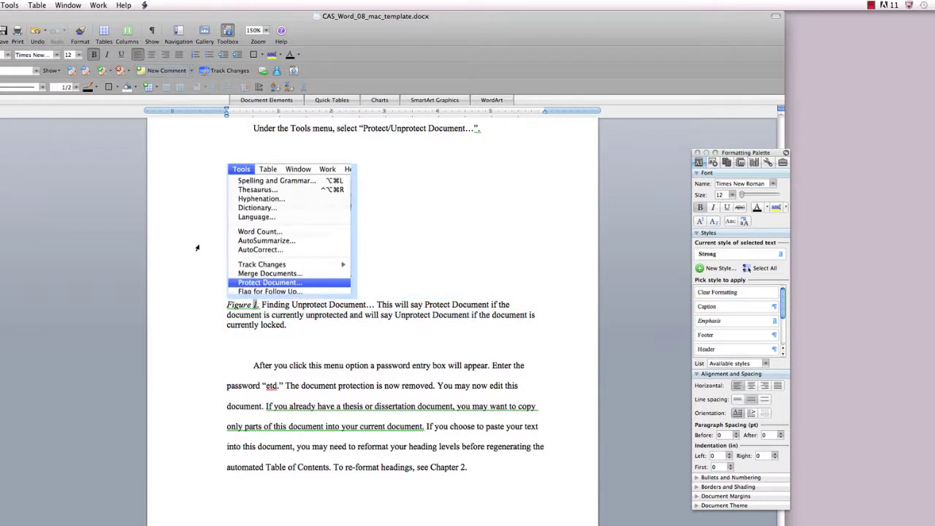
{"action": "left_click", "coordinate": [214, 317]}
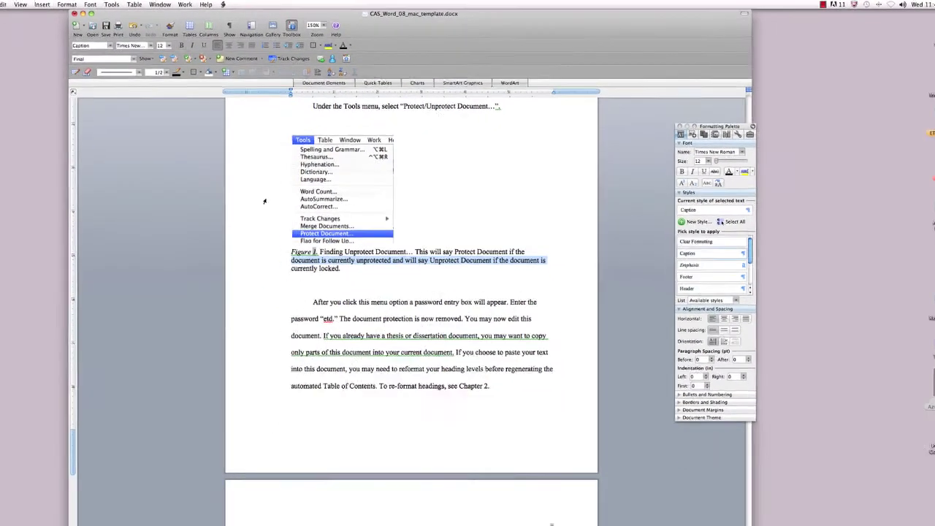
Insert an automatic Figure 2 caption label at the start of the typed caption beneath the Chapter 2 image.
{"action": "scroll", "coordinate": [265, 201], "scroll_direction": "down", "scroll_amount": 10}
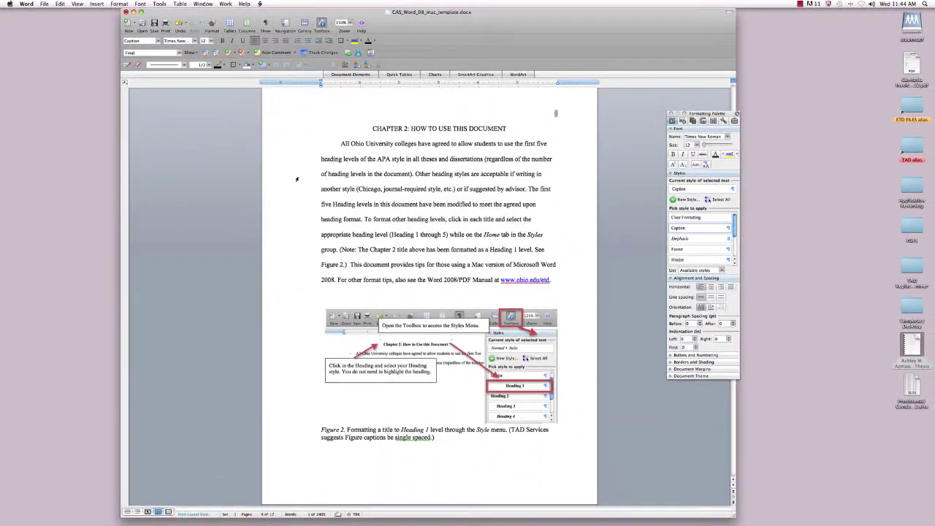
{"action": "scroll", "coordinate": [297, 179], "scroll_direction": "down", "scroll_amount": 2}
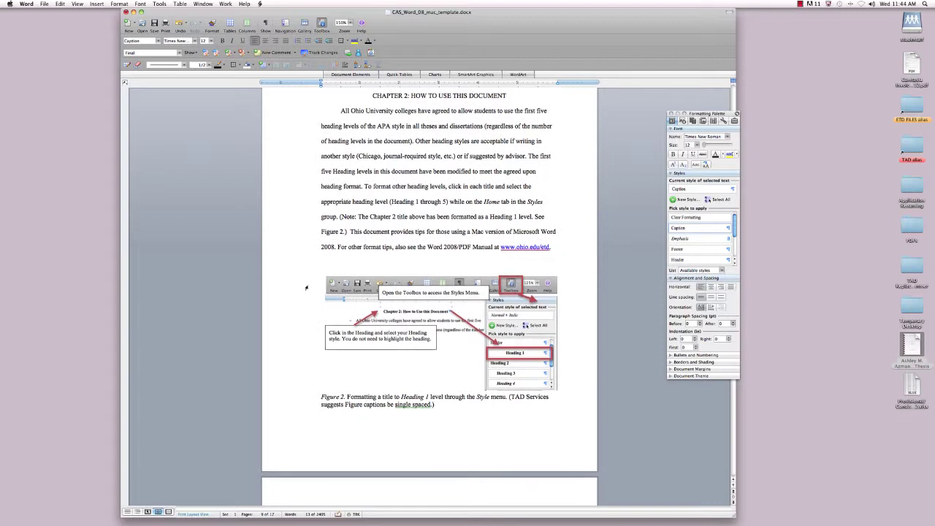
{"action": "triple_click", "coordinate": [322, 397]}
{"action": "left_click", "coordinate": [321, 397]}
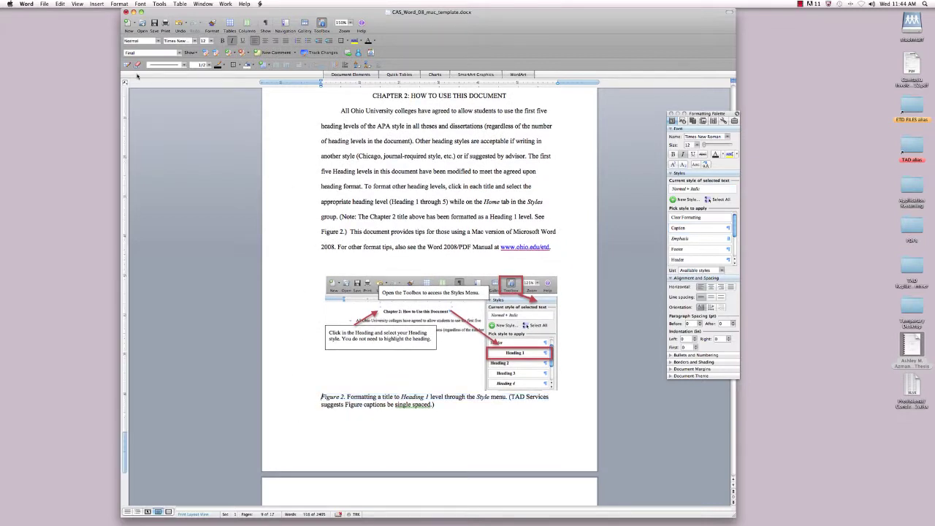
{"action": "left_click", "coordinate": [95, 4]}
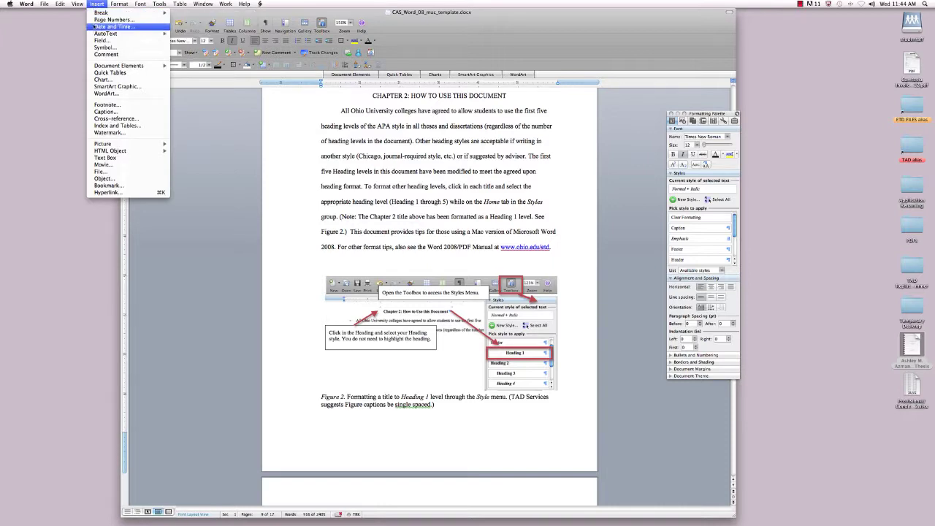
{"action": "left_click", "coordinate": [104, 111]}
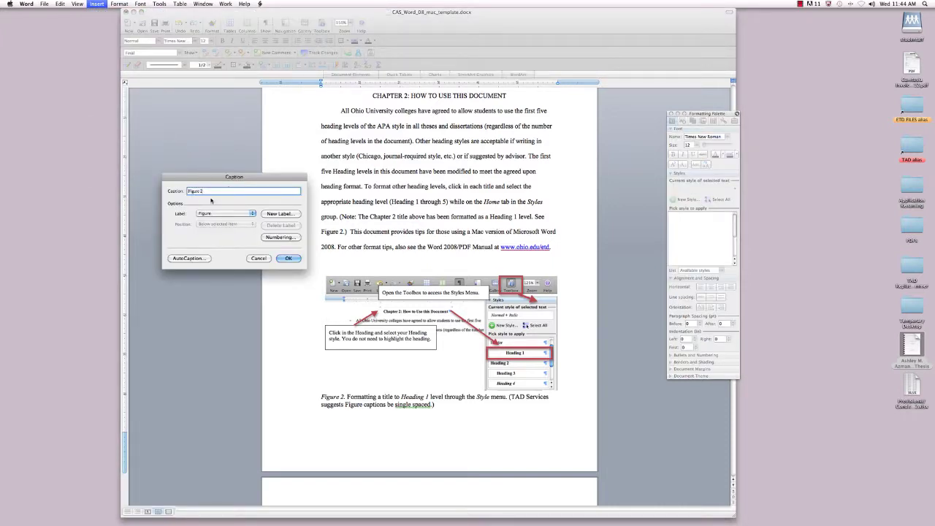
{"action": "left_click", "coordinate": [289, 260]}
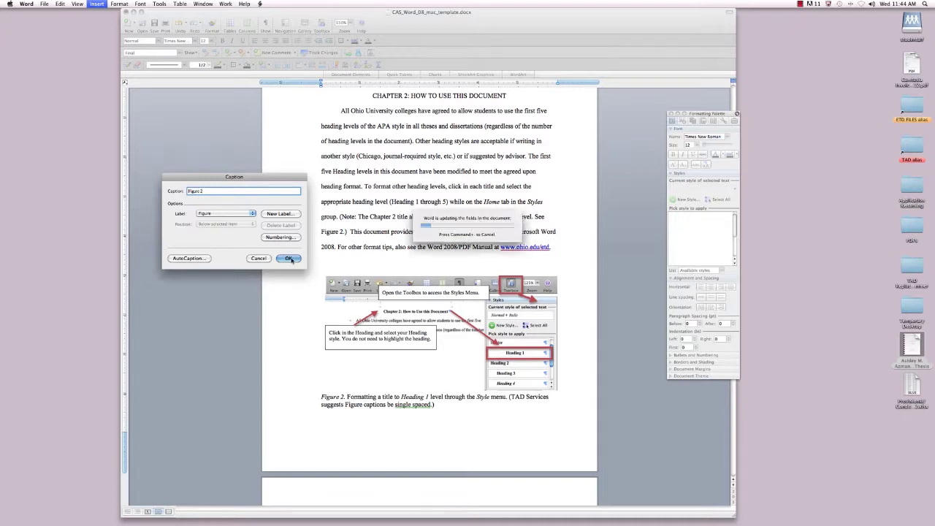
Delete the hand-typed Figure 2 label that duplicates the automatic one in the caption.
{"action": "key", "text": "Delete"}
{"action": "key", "text": "Delete"}
{"action": "key", "text": "Delete"}
{"action": "key", "text": "Delete"}
{"action": "key", "text": "Delete"}
{"action": "key", "text": "Delete"}
{"action": "key", "text": "Delete"}
{"action": "key", "text": "Delete"}
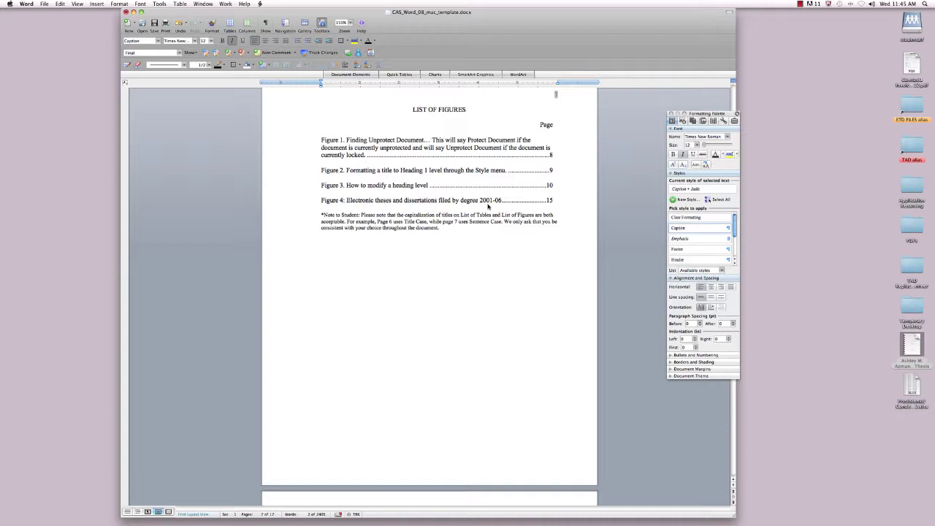
Delete all the manual entries and the student note beneath the LIST OF FIGURES heading.
{"action": "left_click_drag", "start_coordinate": [369, 139], "coordinate": [415, 185]}
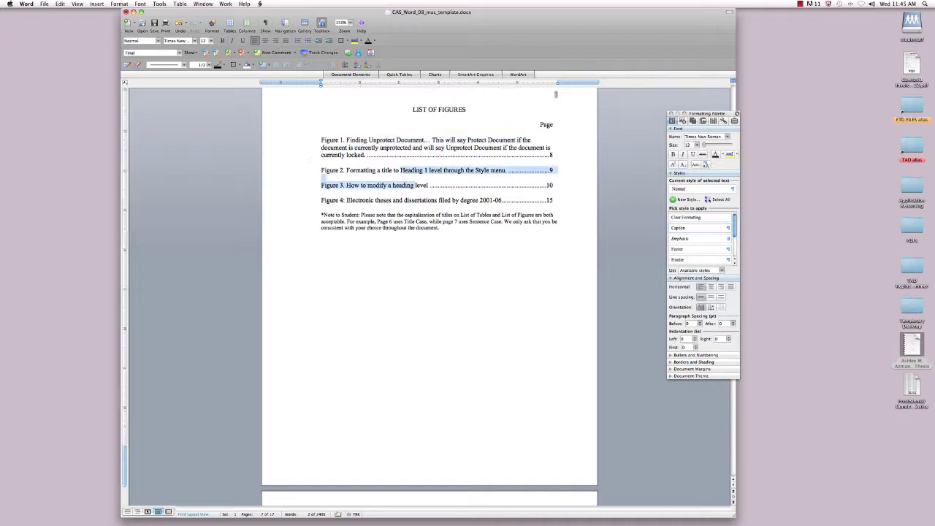
{"action": "left_click", "coordinate": [321, 178]}
{"action": "left_click", "coordinate": [321, 139]}
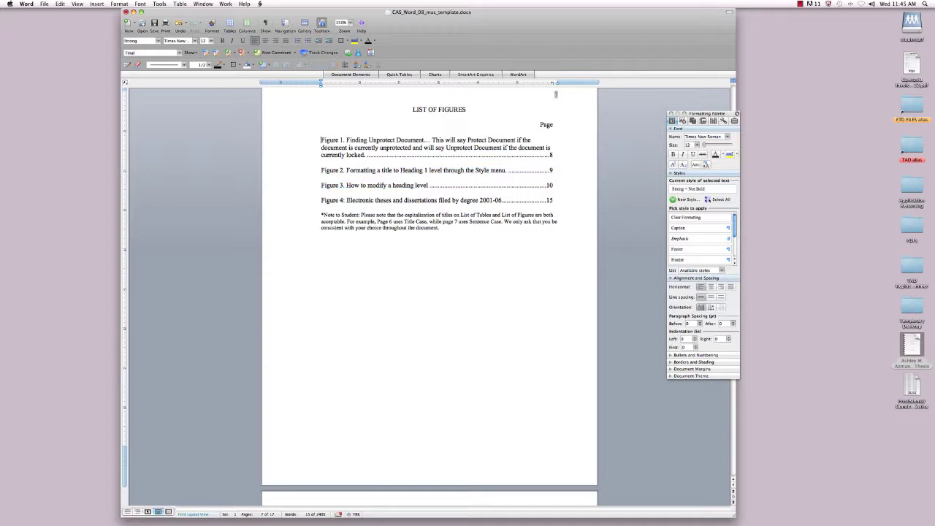
{"action": "left_click", "coordinate": [321, 177]}
{"action": "left_click_drag", "start_coordinate": [438, 227], "coordinate": [321, 139]}
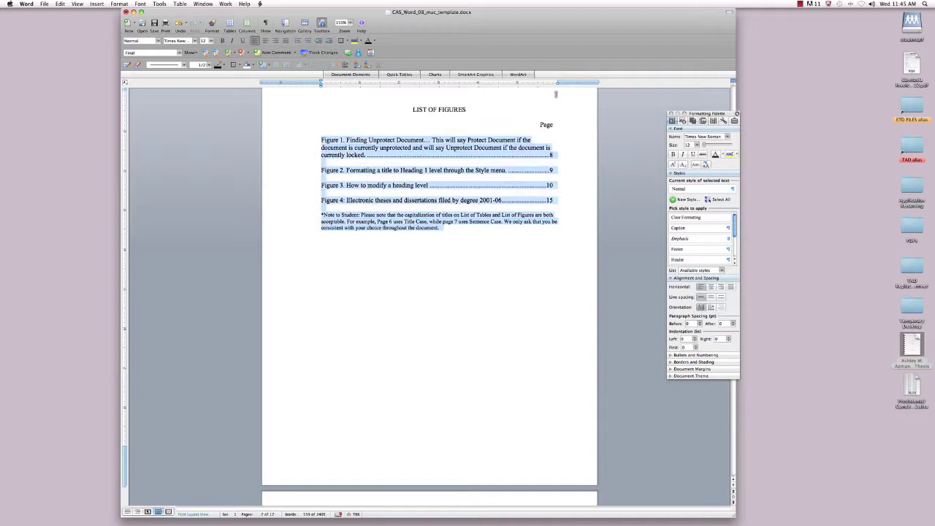
{"action": "key", "text": "BackSpace"}
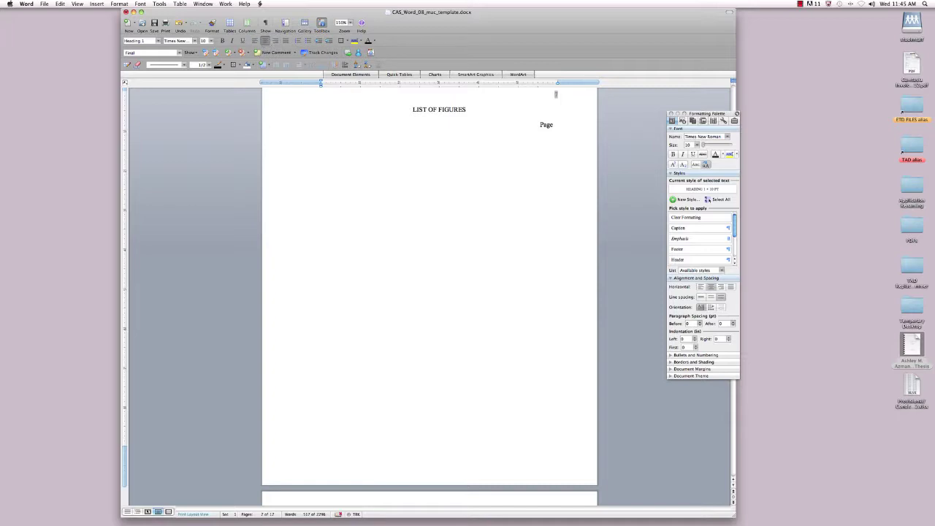
Left-align the empty line under LIST OF FIGURES and set up a table of figures with the Figure label and From template format.
{"action": "left_click", "coordinate": [255, 41]}
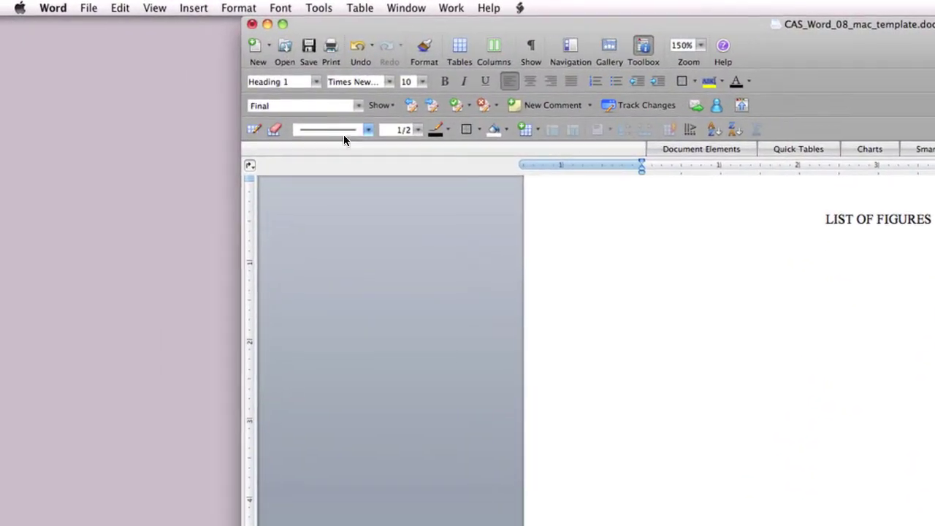
{"action": "left_click", "coordinate": [100, 6]}
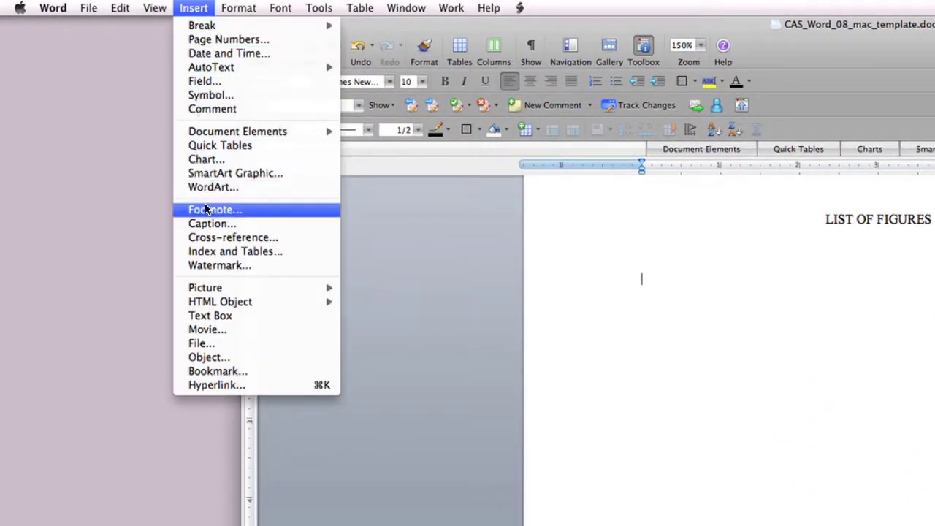
{"action": "left_click", "coordinate": [215, 251]}
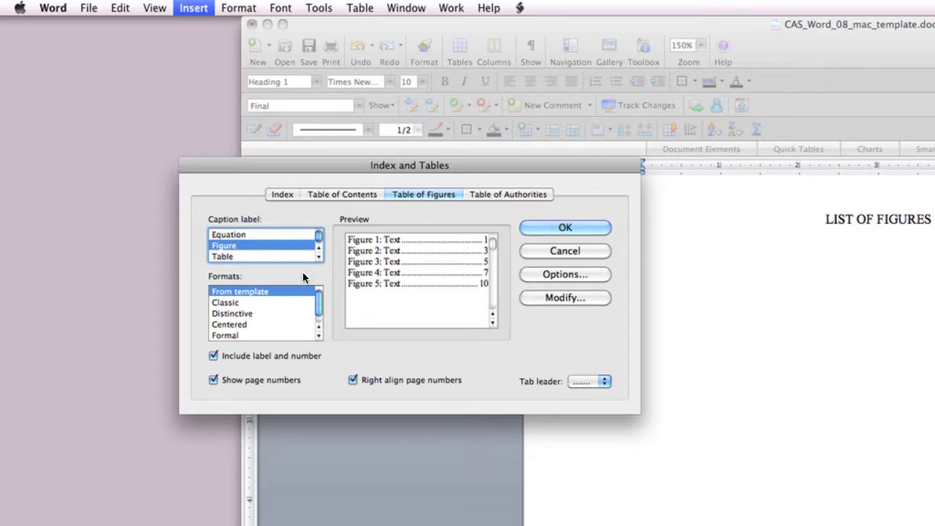
{"action": "left_click", "coordinate": [245, 257]}
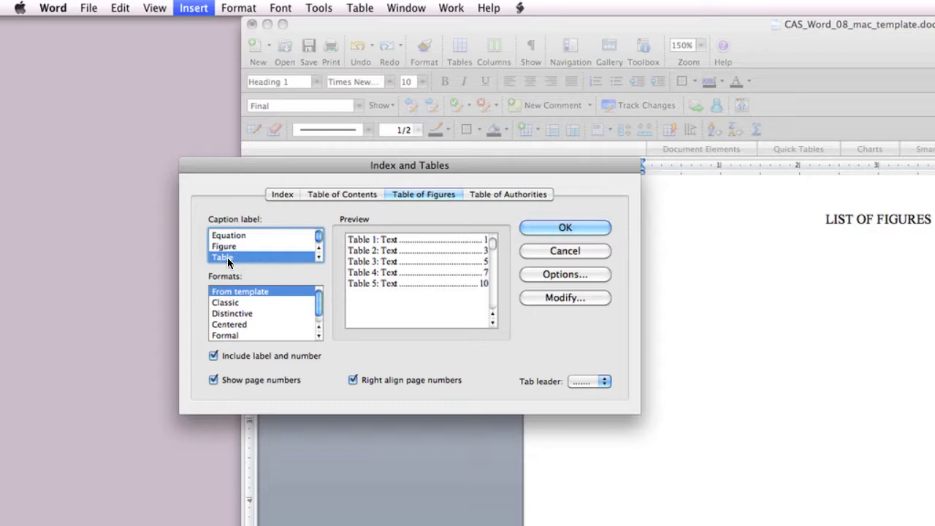
{"action": "left_click", "coordinate": [231, 251]}
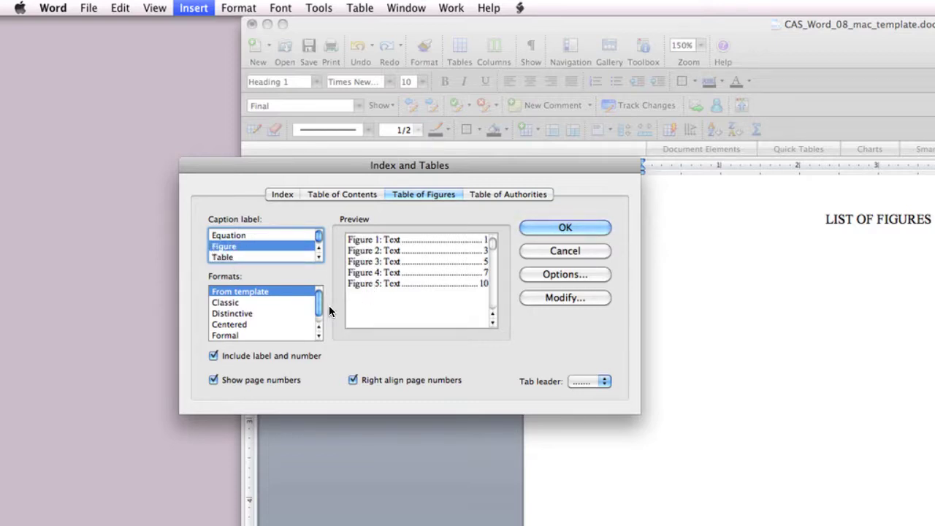
{"action": "left_click", "coordinate": [262, 290]}
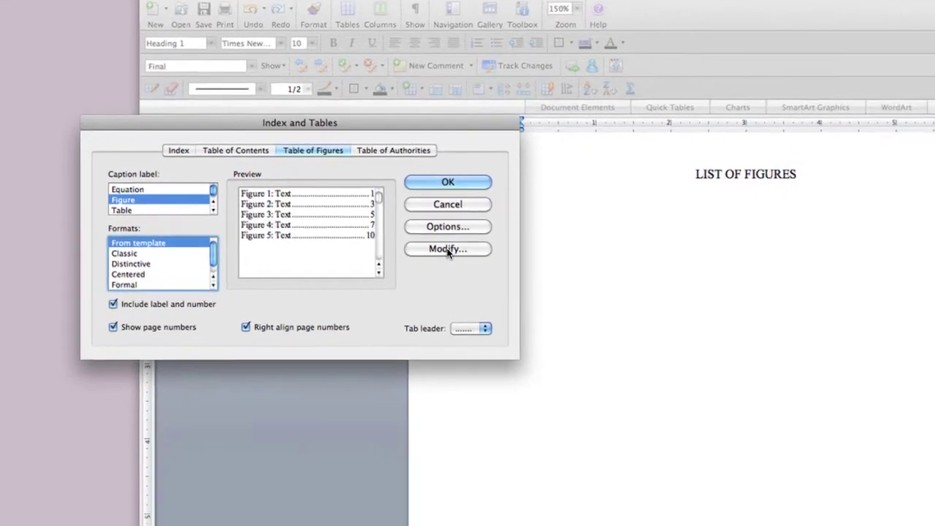
Set the Table of Figures style's spacing after to 6 pt and insert the table of figures.
{"action": "left_click", "coordinate": [448, 250]}
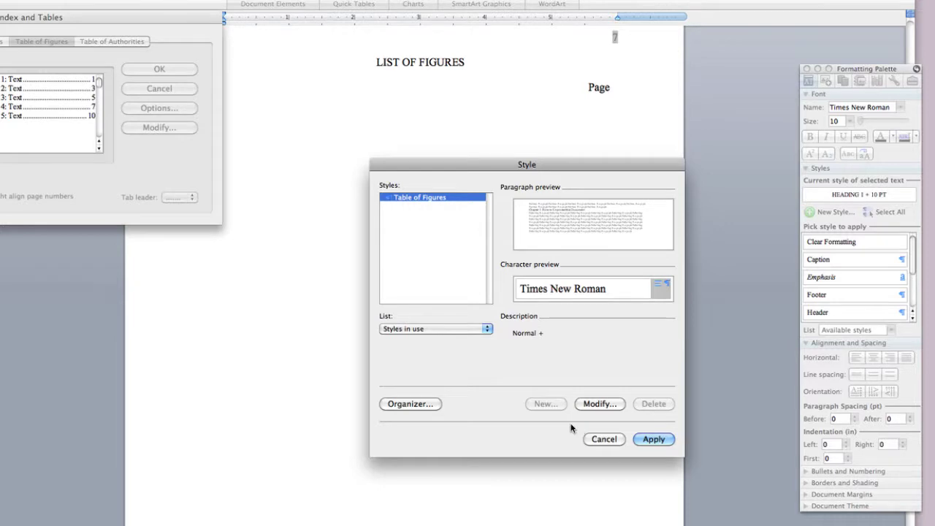
{"action": "left_click", "coordinate": [590, 406]}
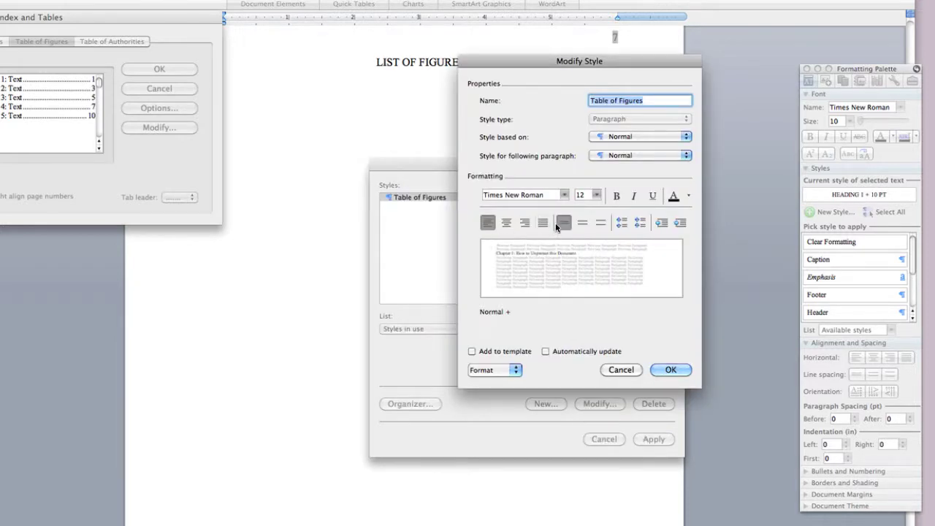
{"action": "left_click", "coordinate": [495, 370]}
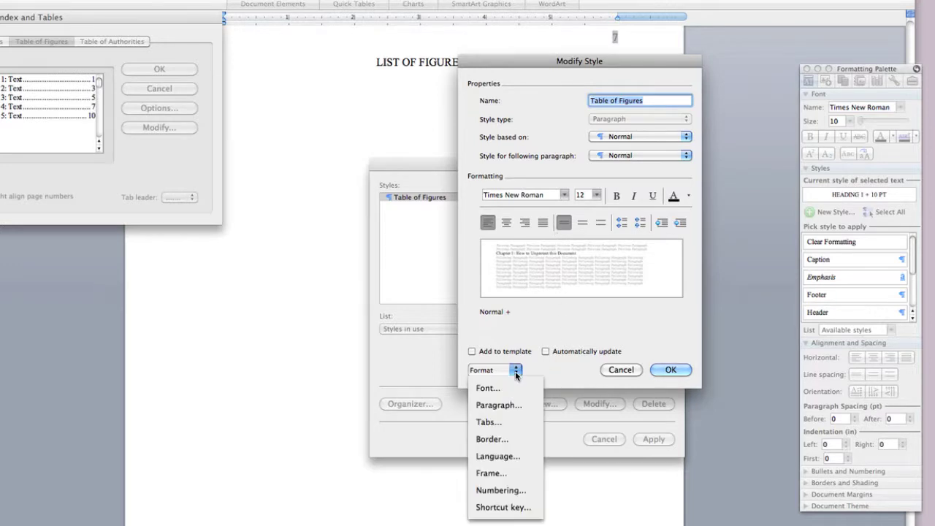
{"action": "left_click", "coordinate": [514, 405]}
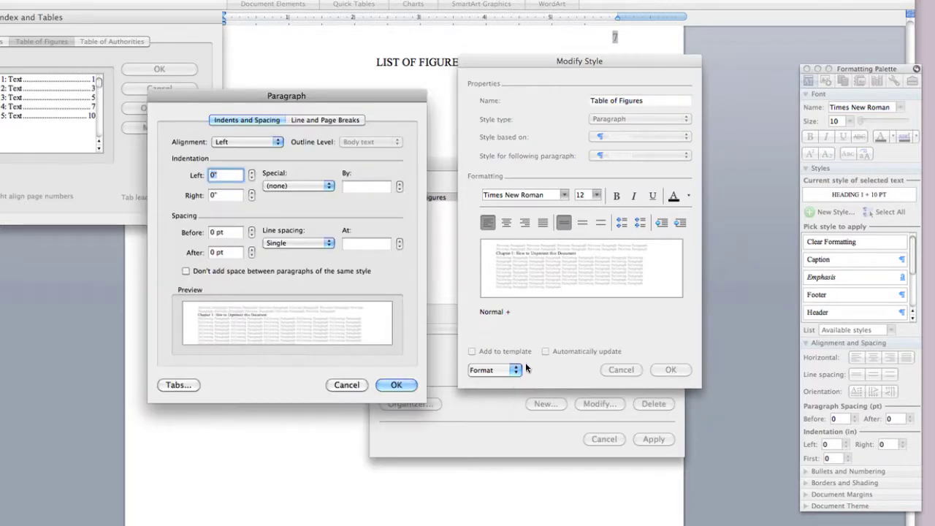
{"action": "left_click", "coordinate": [213, 252]}
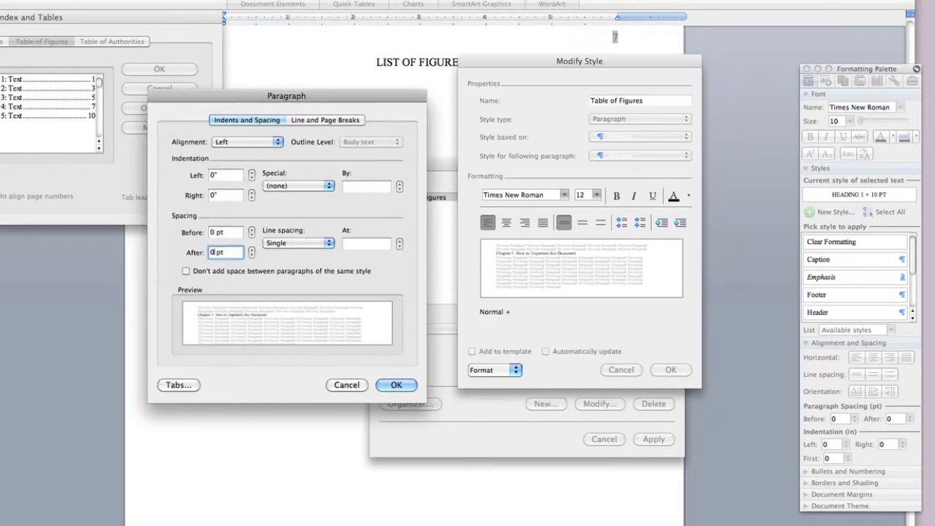
{"action": "type", "text": "6"}
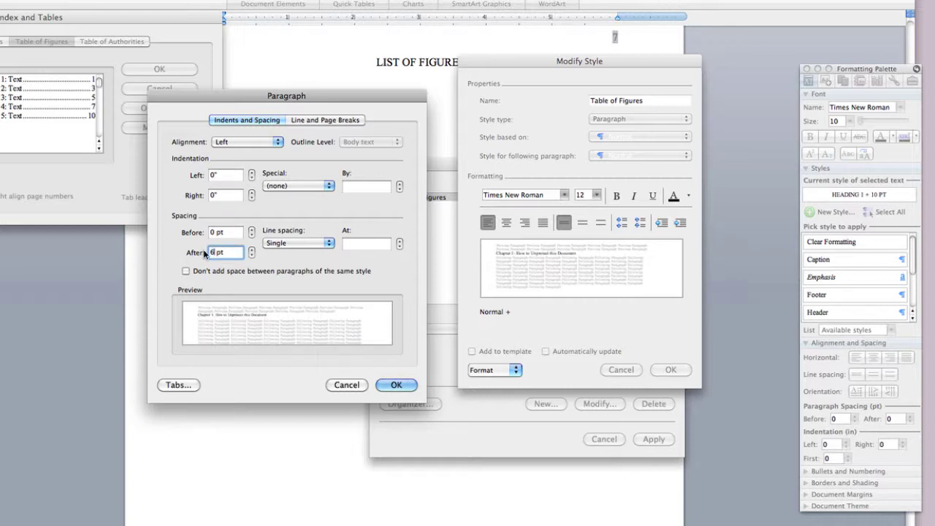
{"action": "left_click", "coordinate": [402, 383]}
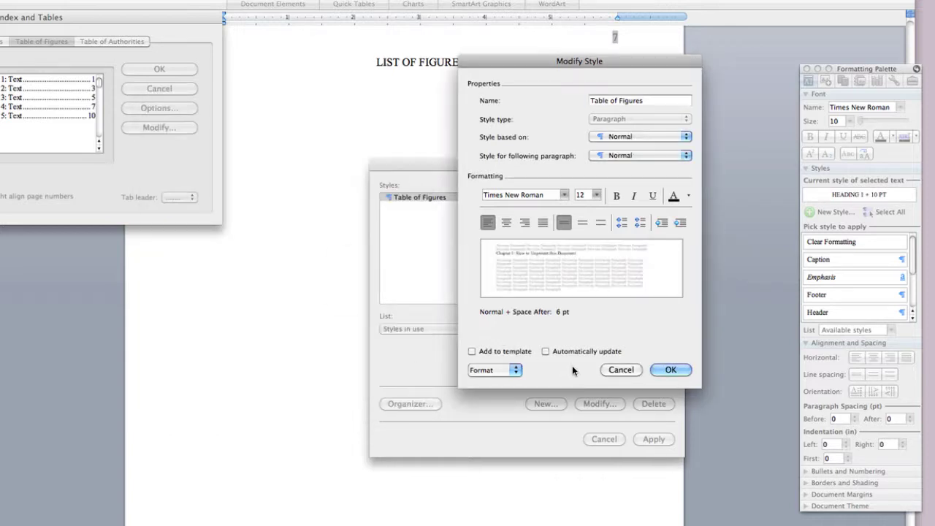
{"action": "left_click", "coordinate": [662, 370]}
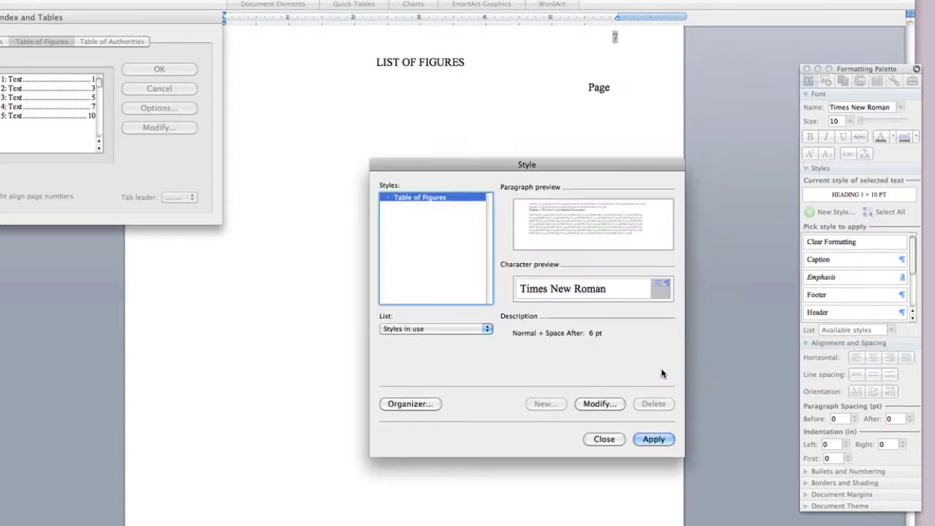
{"action": "left_click", "coordinate": [658, 439]}
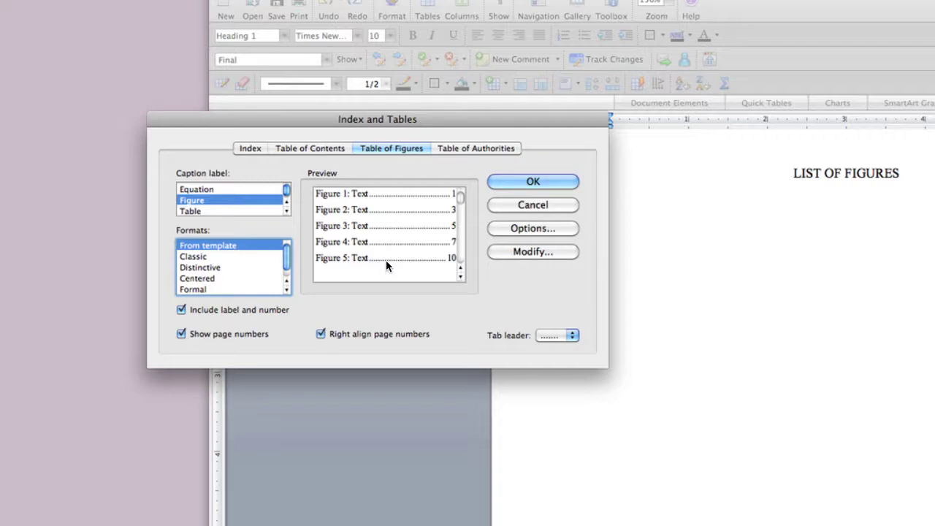
{"action": "left_click", "coordinate": [491, 183]}
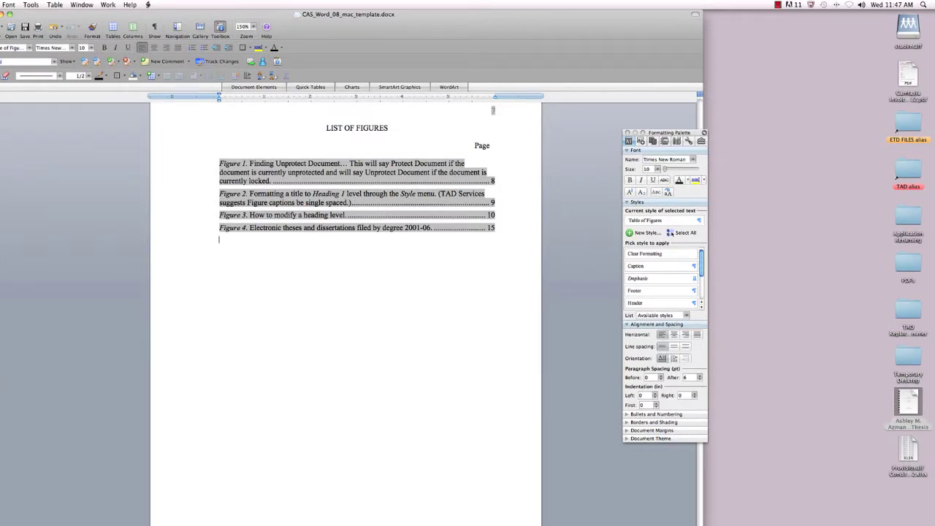
Break the Figure 1 caption after "Finding Unprotect Document…" so the explanatory sentence starts its own paragraph.
{"action": "scroll", "coordinate": [346, 292], "scroll_direction": "up", "scroll_amount": 5}
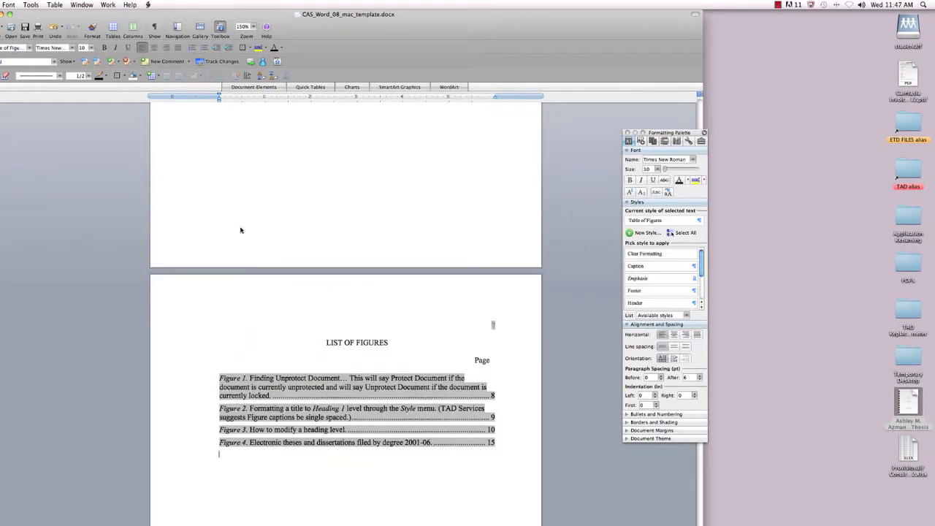
{"action": "left_click", "coordinate": [344, 342]}
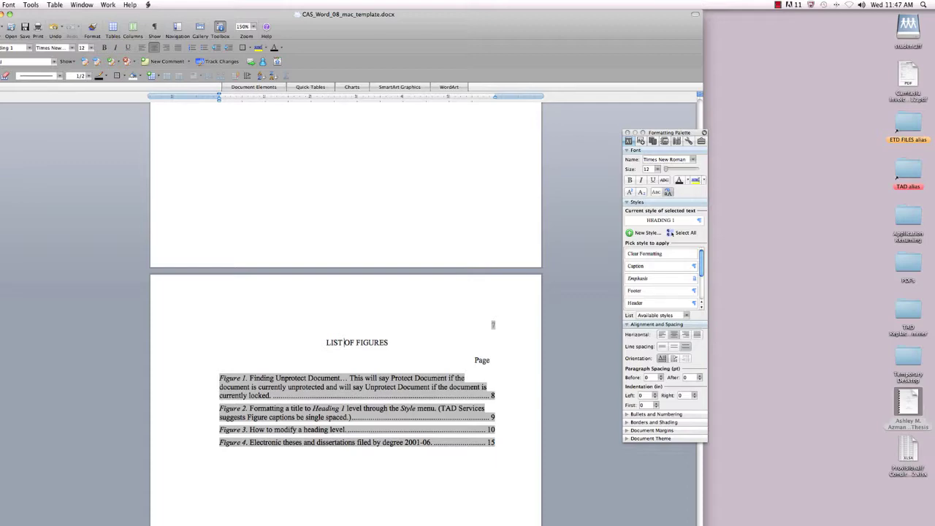
{"action": "scroll", "coordinate": [346, 329], "scroll_direction": "down", "scroll_amount": 10}
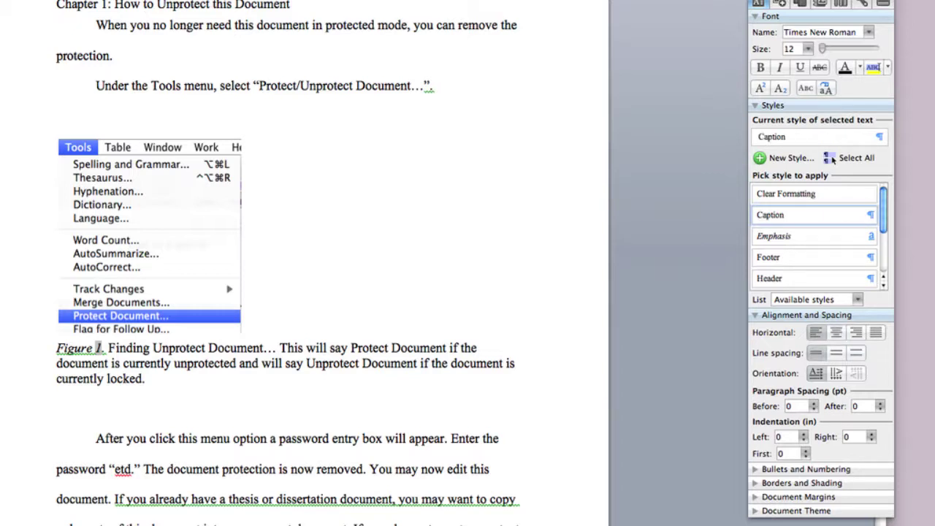
{"action": "key", "text": "Return"}
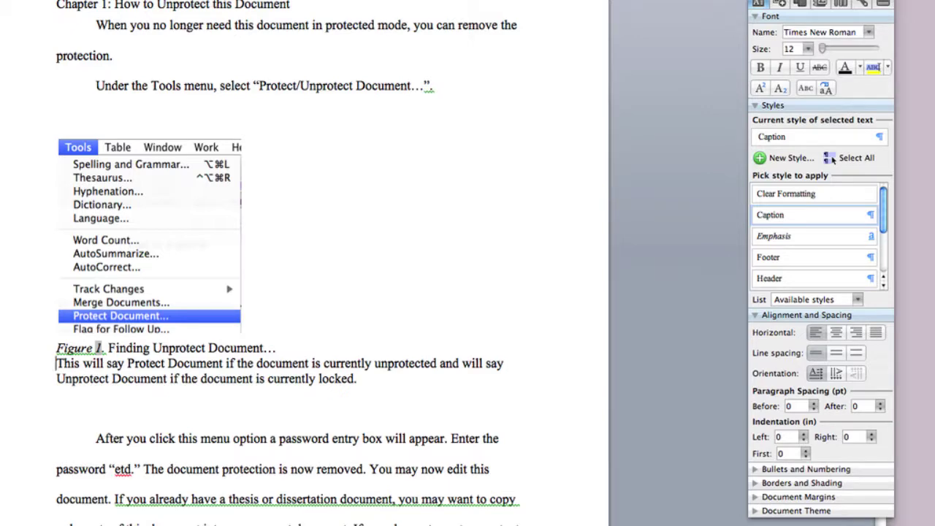
Update the entire table of figures in the List of Figures, not just its page numbers.
{"action": "scroll", "coordinate": [304, 263], "scroll_direction": "up", "scroll_amount": 14}
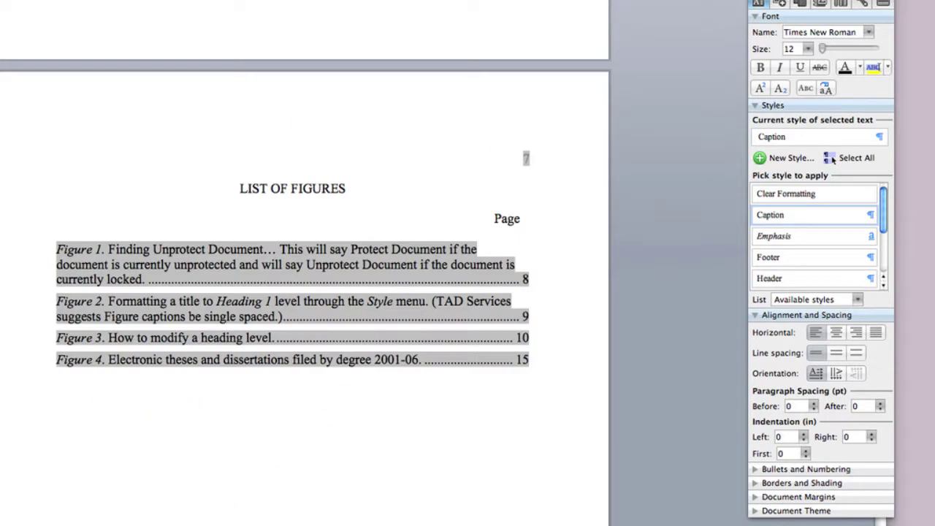
{"action": "right_click", "coordinate": [206, 266]}
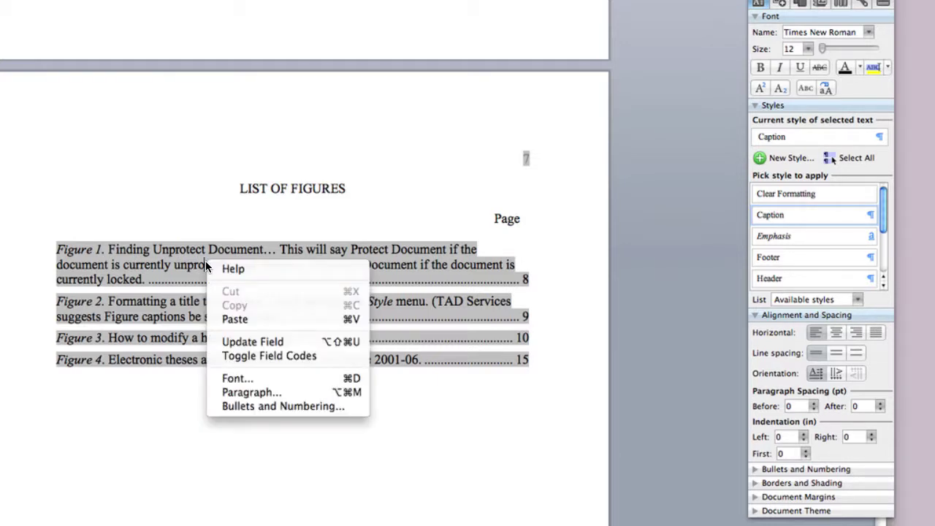
{"action": "left_click", "coordinate": [235, 342]}
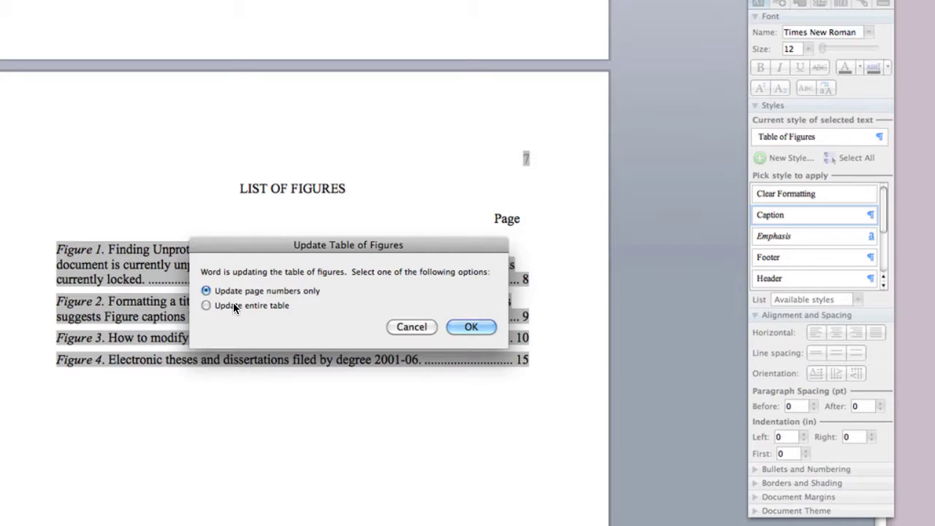
{"action": "left_click", "coordinate": [233, 306]}
{"action": "left_click", "coordinate": [471, 327]}
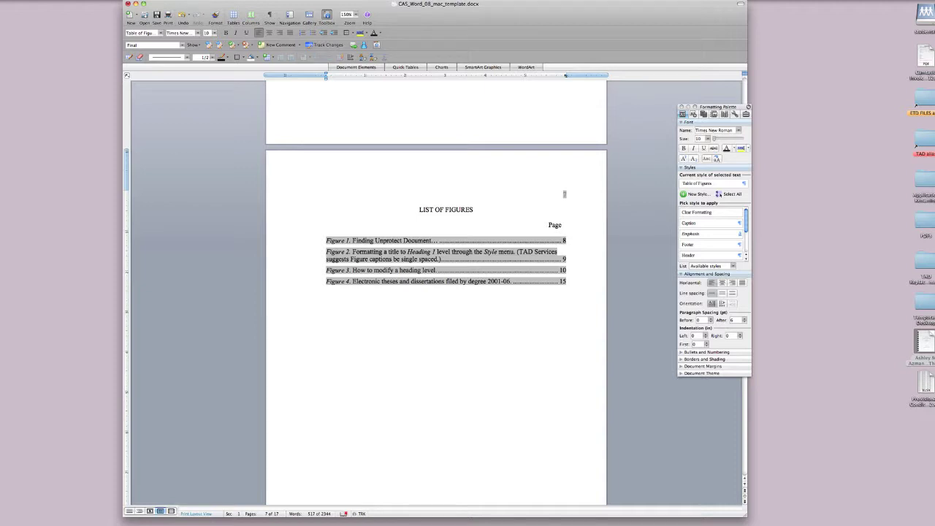
Insert an automatic caption with the Table label in front of the typed Table 1 heading on page 14.
{"action": "scroll", "coordinate": [436, 292], "scroll_direction": "down", "scroll_amount": 2}
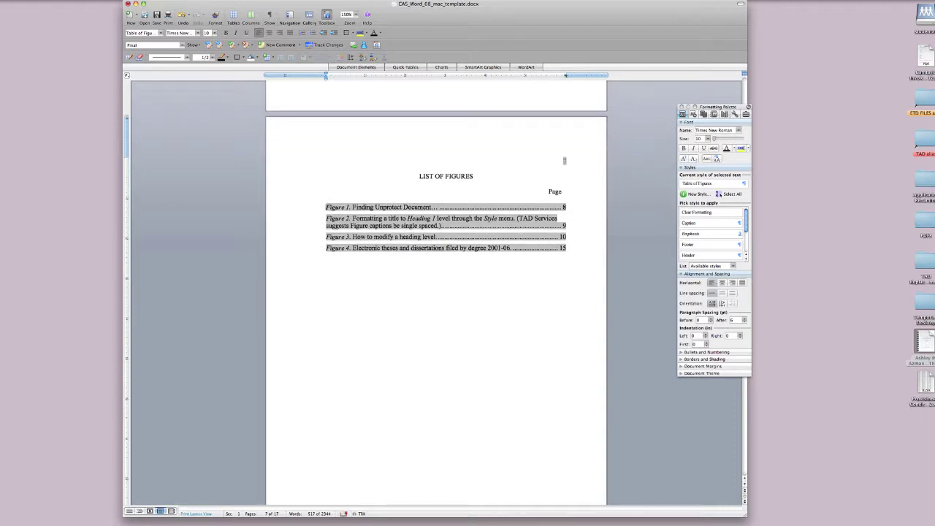
{"action": "scroll", "coordinate": [437, 292], "scroll_direction": "up", "scroll_amount": 10}
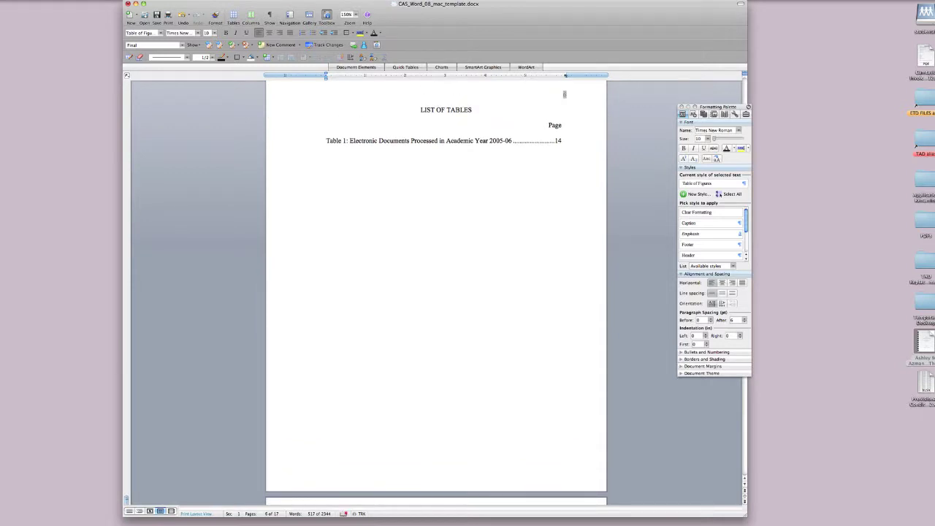
{"action": "scroll", "coordinate": [436, 293], "scroll_direction": "down", "scroll_amount": 20}
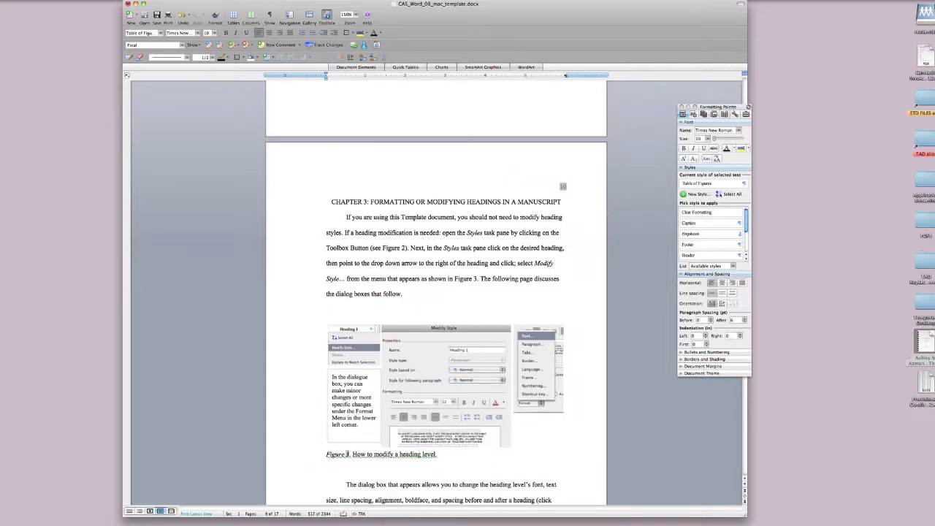
{"action": "scroll", "coordinate": [437, 292], "scroll_direction": "down", "scroll_amount": 20}
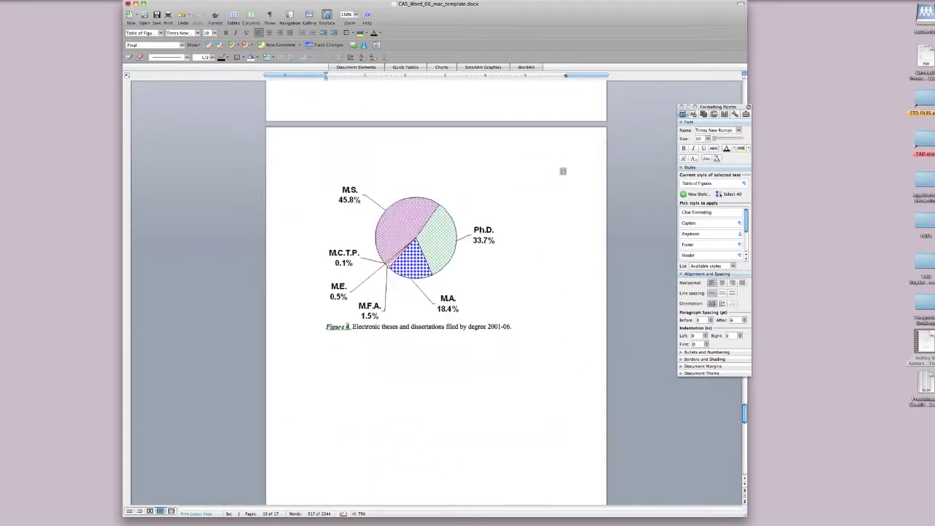
{"action": "scroll", "coordinate": [436, 292], "scroll_direction": "down", "scroll_amount": 5}
{"action": "scroll", "coordinate": [436, 293], "scroll_direction": "up", "scroll_amount": 5}
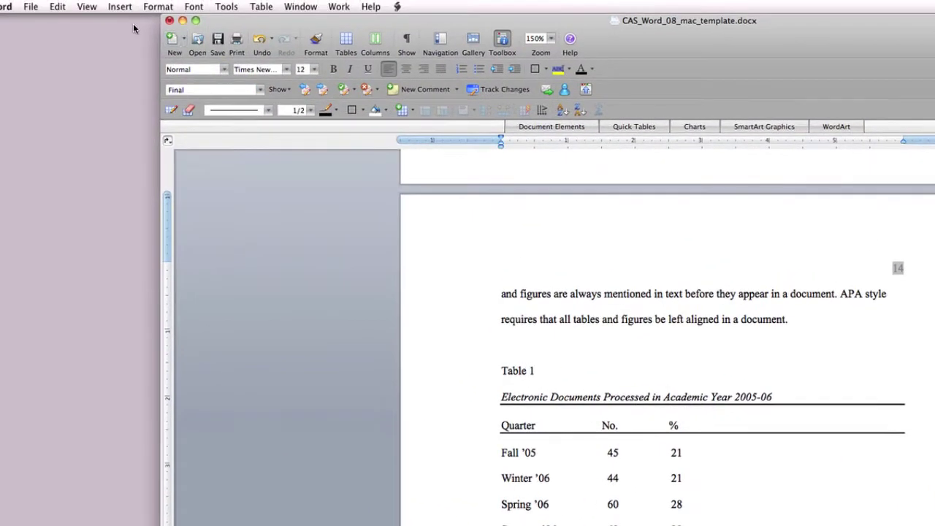
{"action": "left_click", "coordinate": [124, 7]}
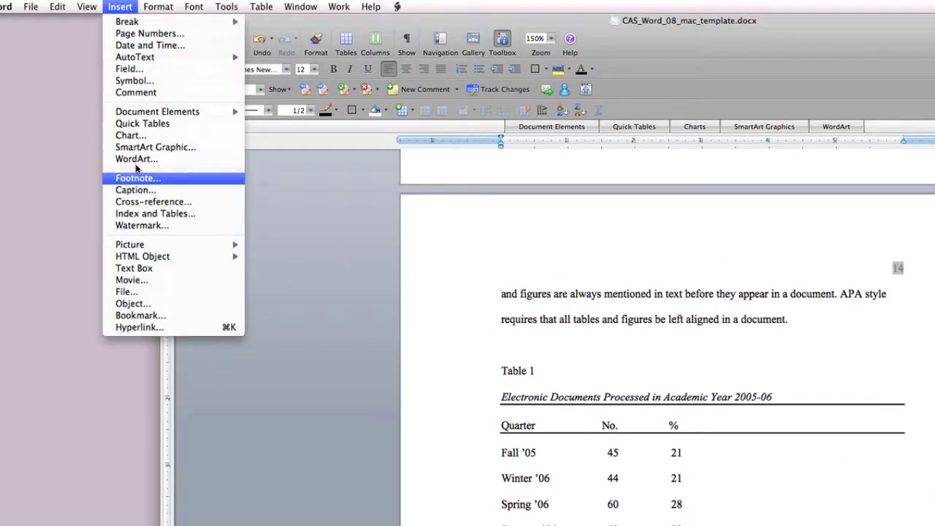
{"action": "left_click", "coordinate": [135, 190]}
{"action": "left_click", "coordinate": [320, 364]}
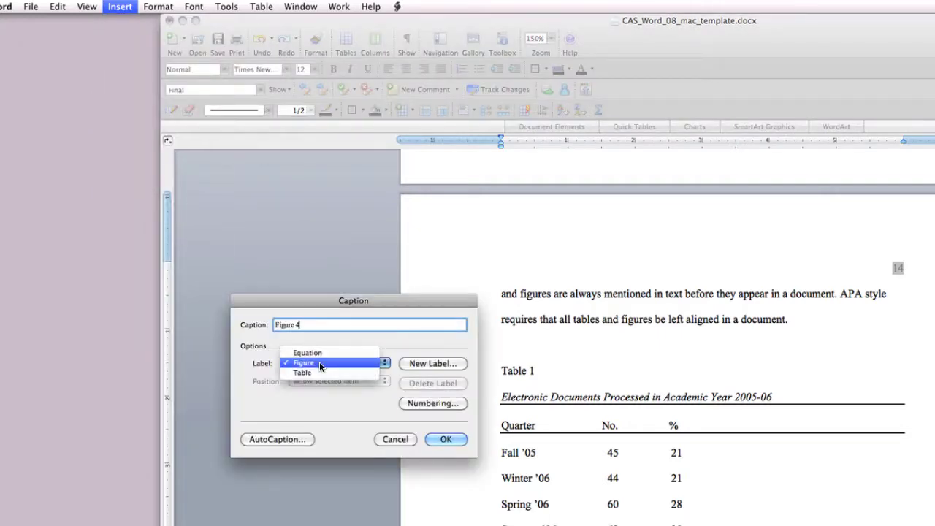
{"action": "left_click", "coordinate": [319, 374]}
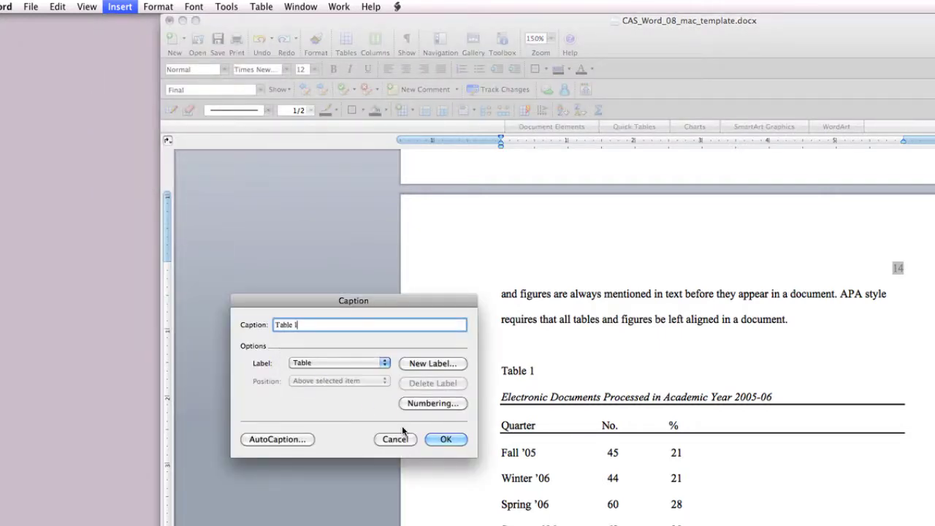
{"action": "left_click", "coordinate": [446, 439]}
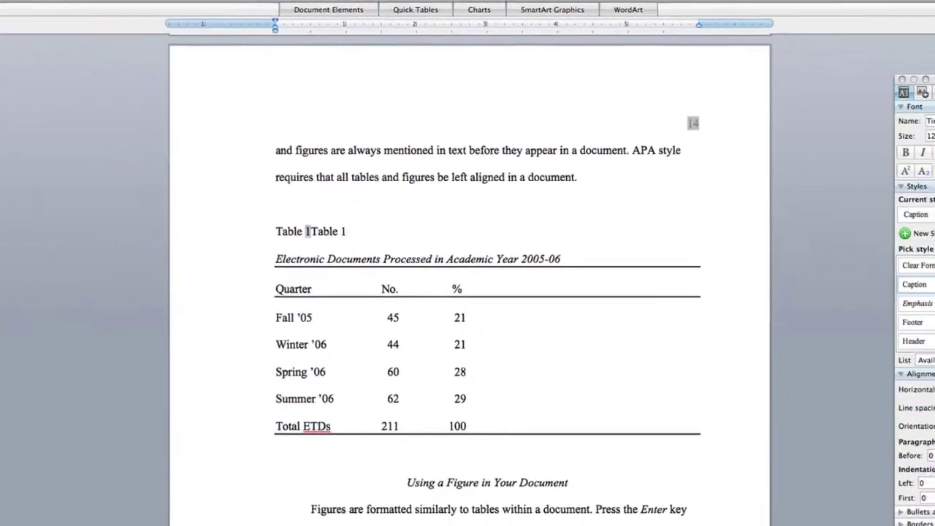
Delete the duplicate hand-typed "Table 1" text that follows the automatic caption.
{"action": "scroll", "coordinate": [359, 403], "scroll_direction": "up", "scroll_amount": 5}
{"action": "scroll", "coordinate": [161, 382], "scroll_direction": "down", "scroll_amount": 10}
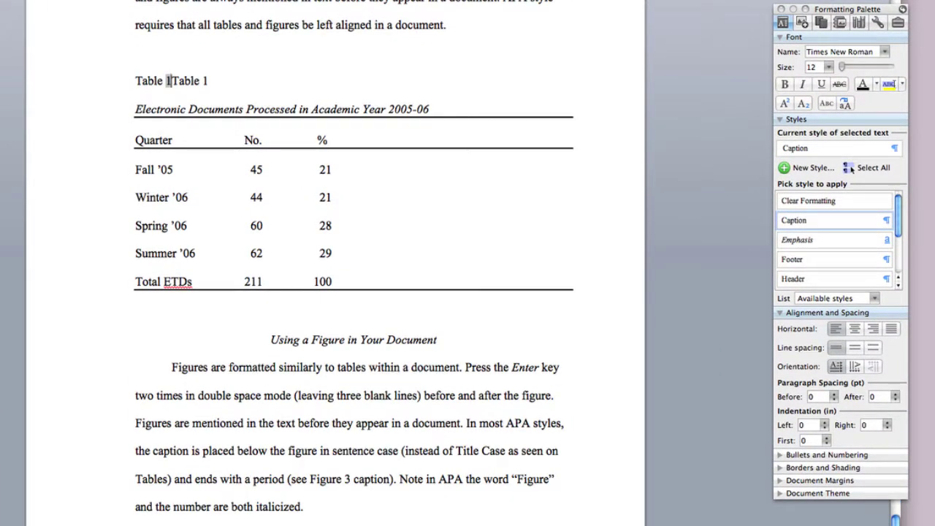
{"action": "key", "text": "Delete"}
{"action": "key", "text": "Delete"}
{"action": "key", "text": "Delete"}
{"action": "key", "text": "Delete"}
{"action": "key", "text": "Delete"}
{"action": "key", "text": "Delete"}
{"action": "key", "text": "Delete"}
Replace the hand-typed entry under LIST OF TABLES with an automatic table of figures using the Table caption label and From template format.
{"action": "scroll", "coordinate": [336, 263], "scroll_direction": "up", "scroll_amount": 20}
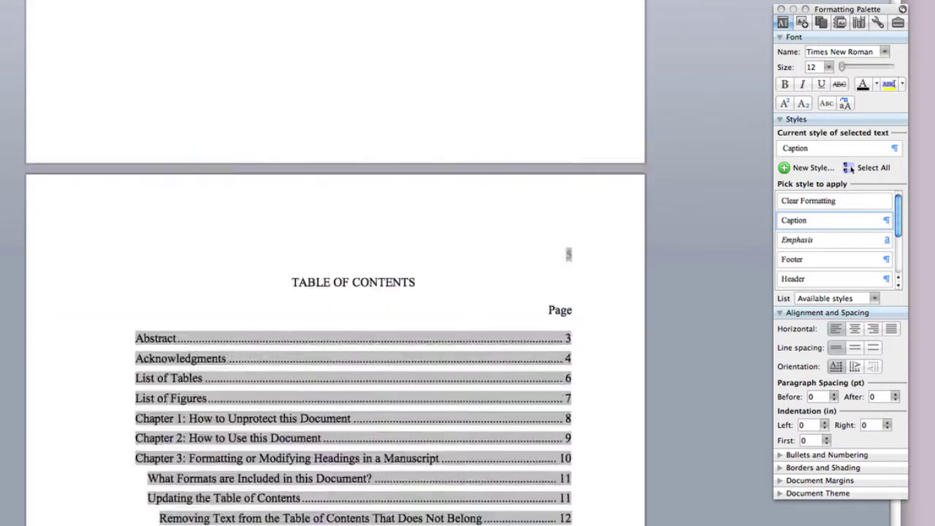
{"action": "scroll", "coordinate": [336, 263], "scroll_direction": "down", "scroll_amount": 10}
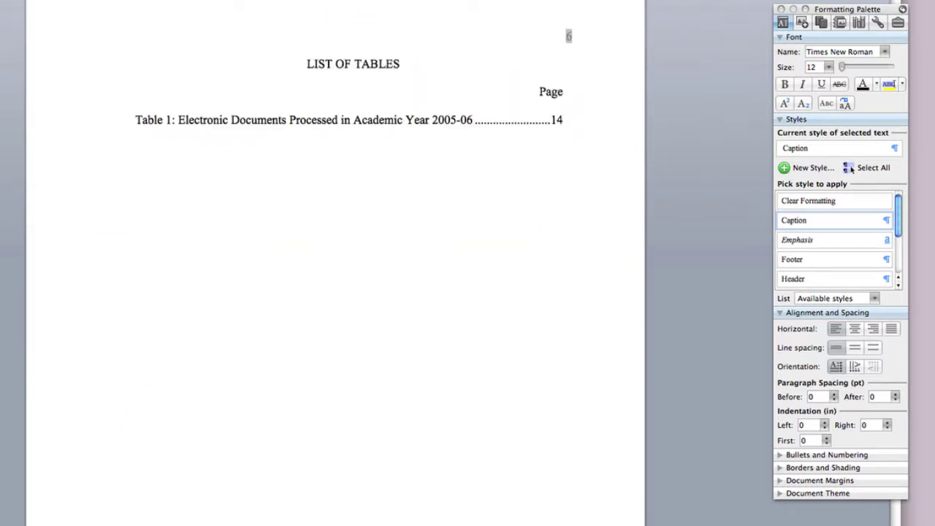
{"action": "left_click_drag", "start_coordinate": [135, 120], "coordinate": [557, 116]}
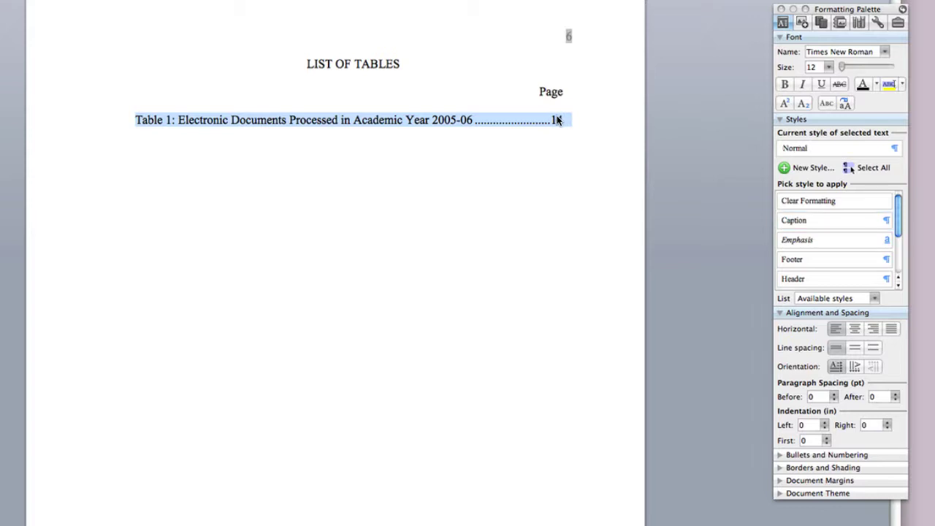
{"action": "key", "text": "BackSpace"}
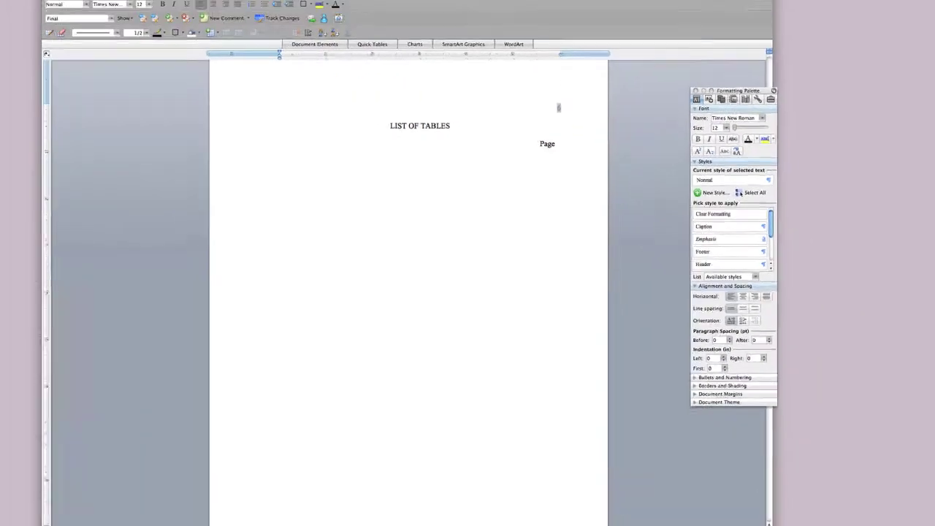
{"action": "left_click", "coordinate": [97, 4]}
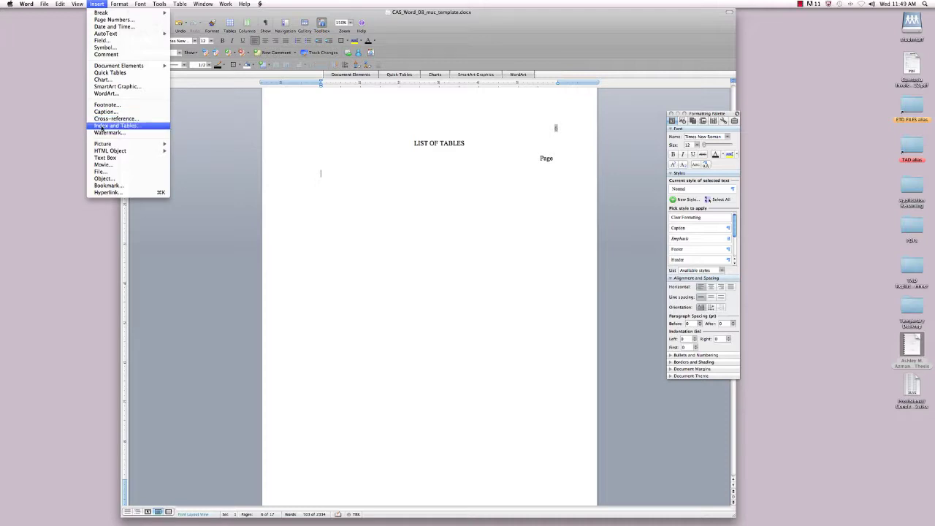
{"action": "left_click", "coordinate": [102, 126]}
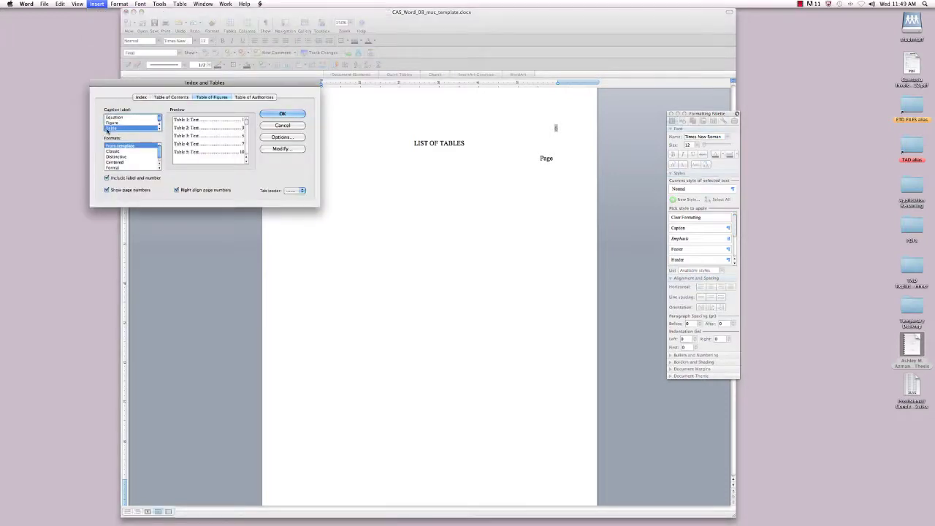
{"action": "left_click", "coordinate": [281, 114]}
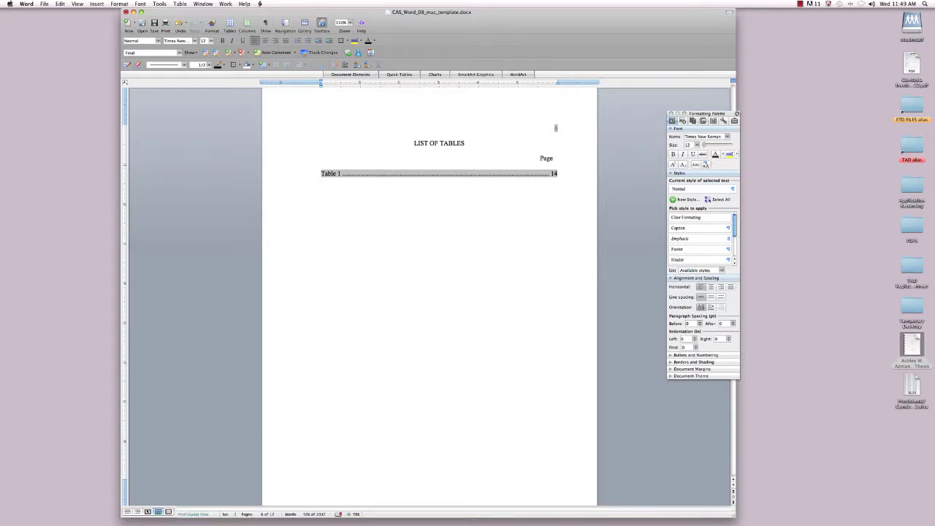
Show all nonprinting characters around the Table 1 caption on page 14.
{"action": "scroll", "coordinate": [429, 292], "scroll_direction": "down", "scroll_amount": 5}
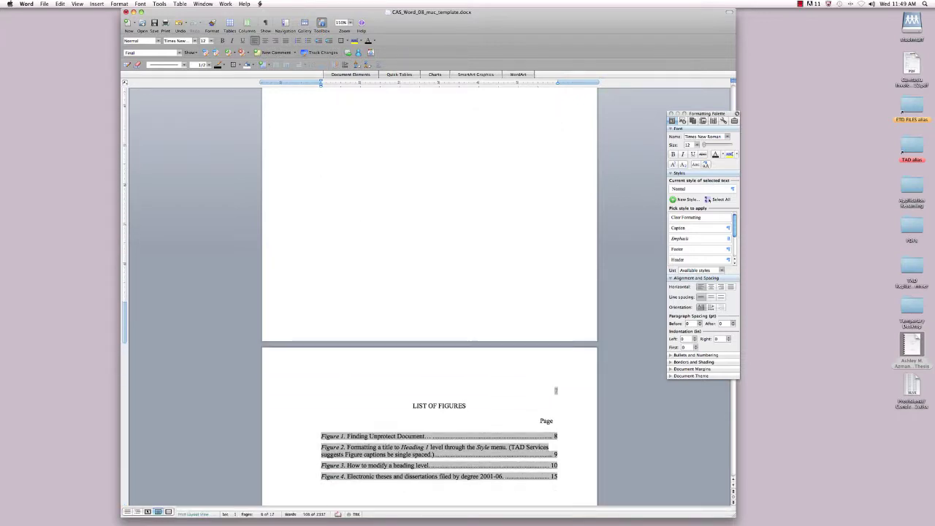
{"action": "scroll", "coordinate": [429, 292], "scroll_direction": "down", "scroll_amount": 6}
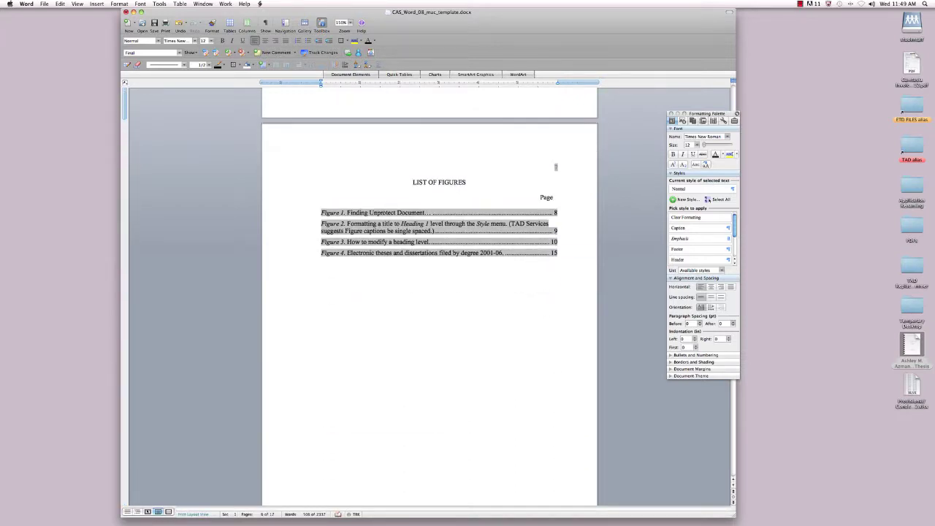
{"action": "scroll", "coordinate": [430, 293], "scroll_direction": "down", "scroll_amount": 2}
{"action": "scroll", "coordinate": [430, 292], "scroll_direction": "down", "scroll_amount": 20}
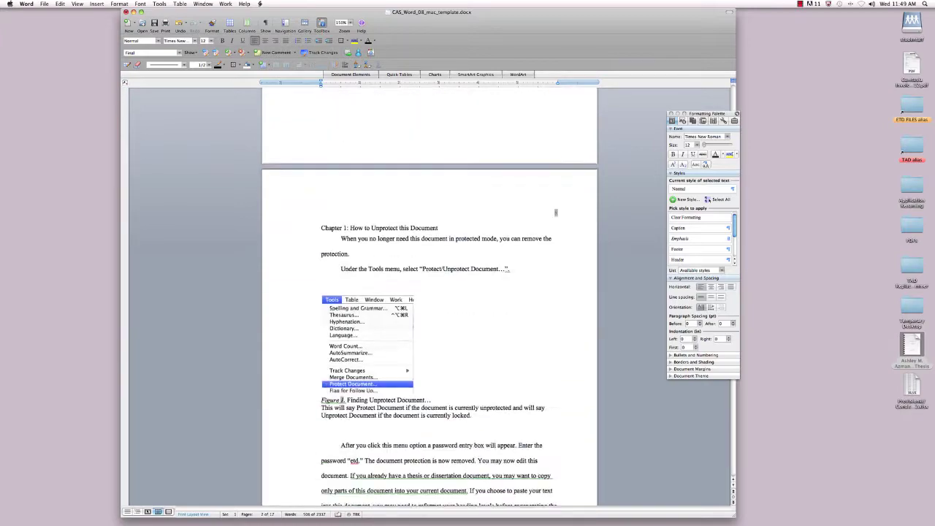
{"action": "scroll", "coordinate": [354, 233], "scroll_direction": "down", "scroll_amount": 20}
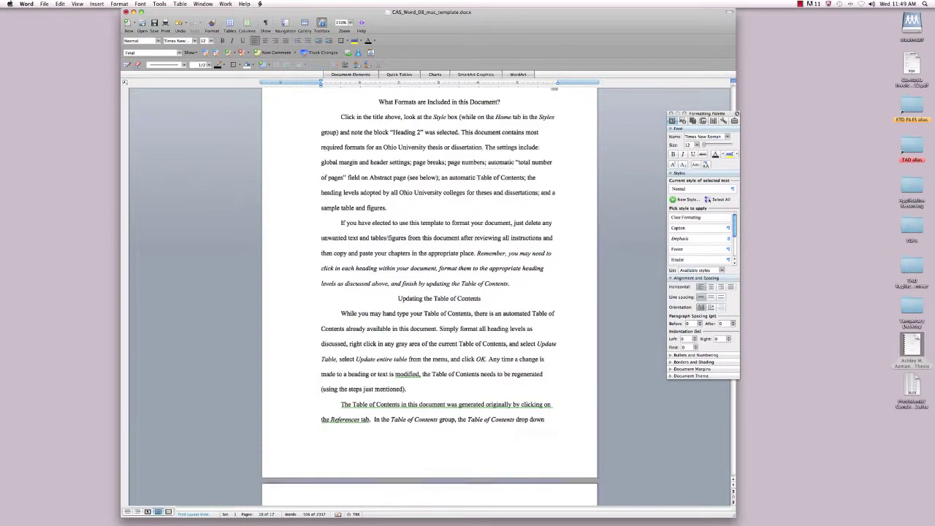
{"action": "scroll", "coordinate": [357, 235], "scroll_direction": "down", "scroll_amount": 15}
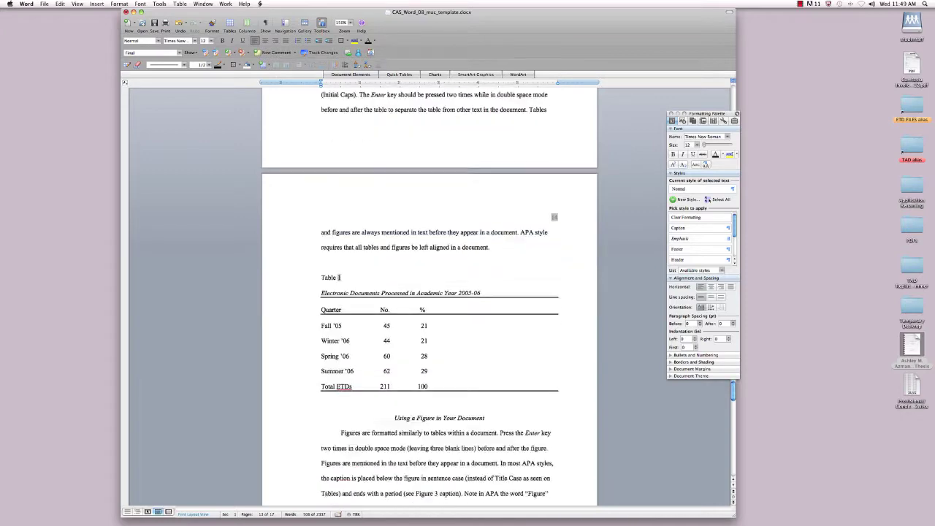
{"action": "scroll", "coordinate": [430, 293], "scroll_direction": "down", "scroll_amount": 1}
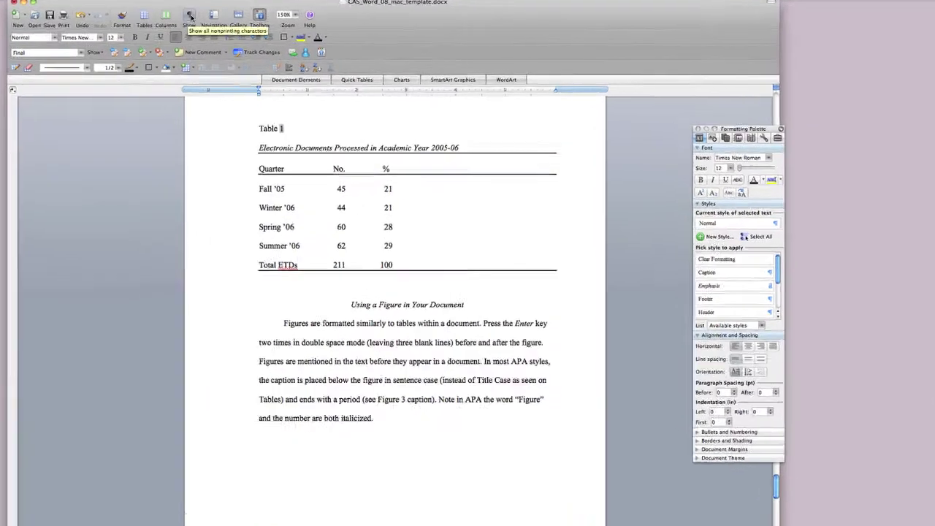
{"action": "left_click", "coordinate": [191, 16]}
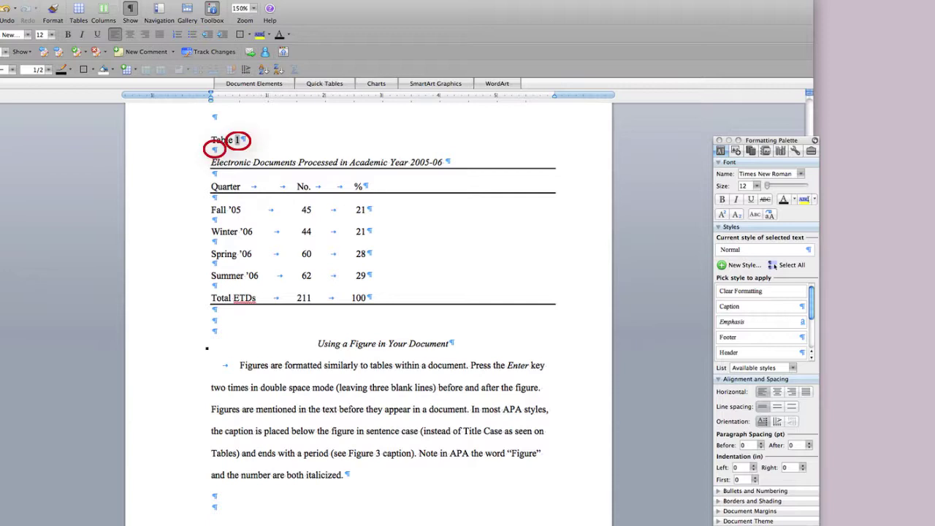
Replace the paragraph breaks between the Table 1 label and its title with two manual line breaks.
{"action": "scroll", "coordinate": [379, 311], "scroll_direction": "up", "scroll_amount": 1}
{"action": "key", "text": "Down"}
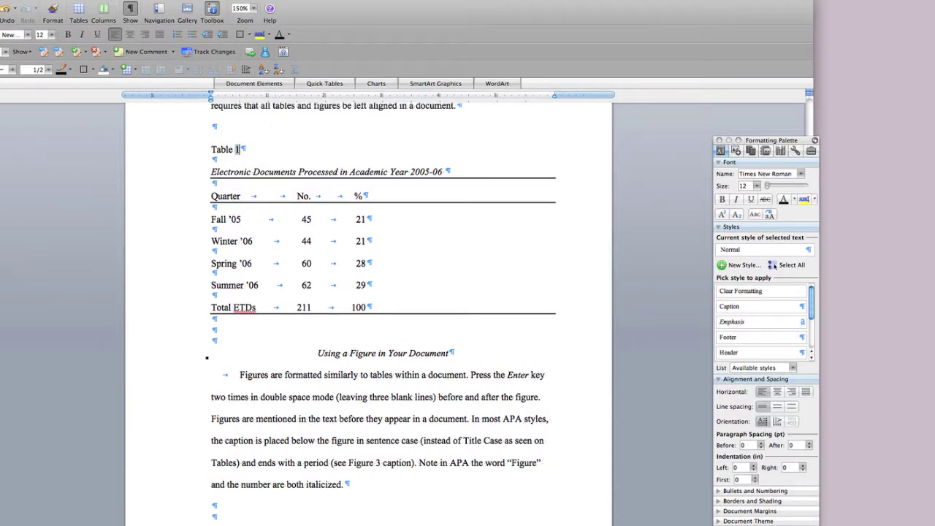
{"action": "key", "text": "Down"}
{"action": "key", "text": "Down"}
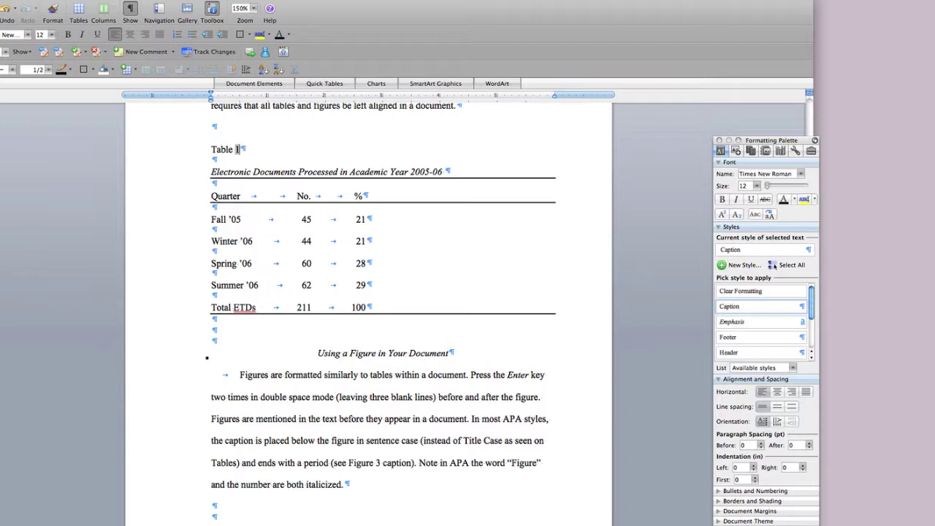
{"action": "key", "text": "shift+Left"}
{"action": "left_click", "coordinate": [289, 161]}
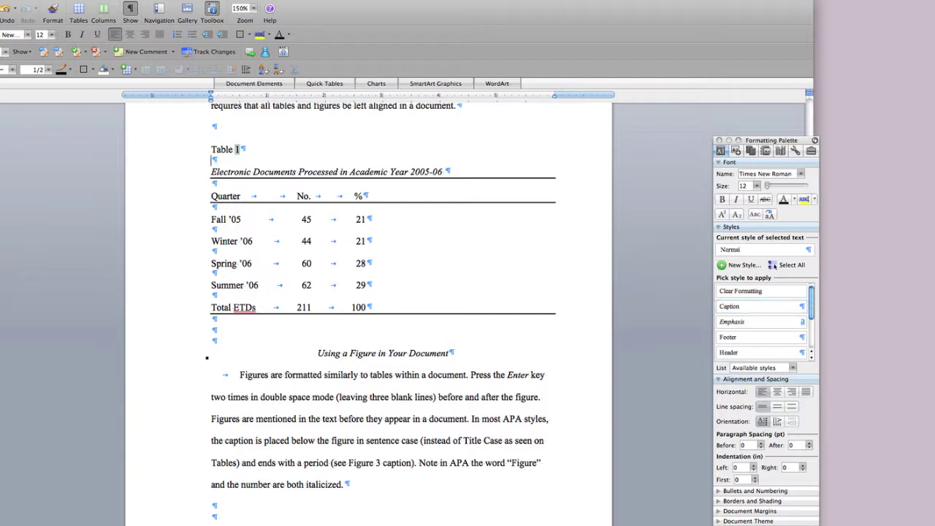
{"action": "key", "text": "Delete"}
{"action": "key", "text": "Left"}
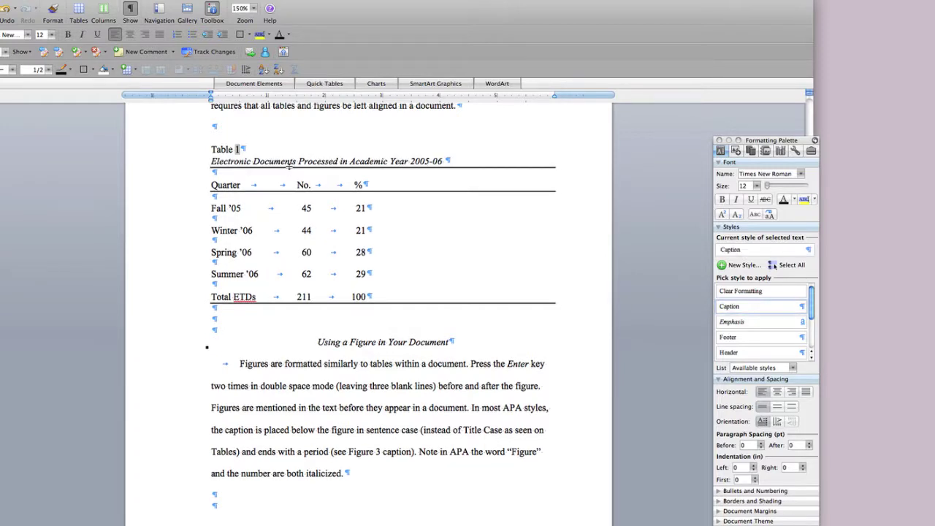
{"action": "key", "text": "Delete"}
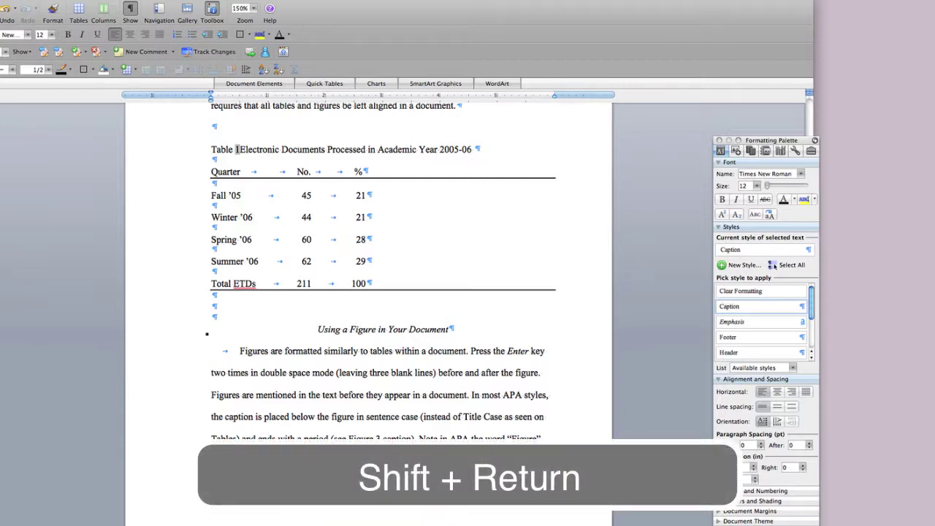
{"action": "key", "text": "shift+Return"}
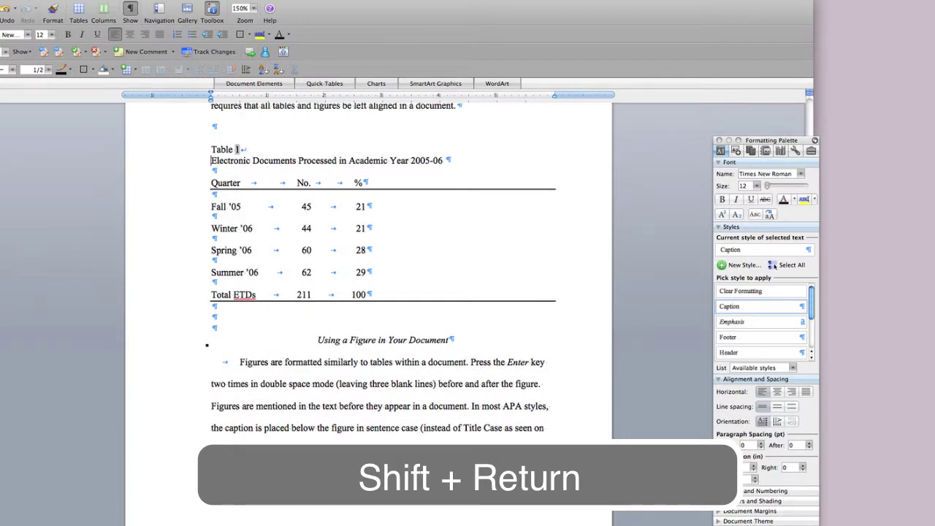
{"action": "key", "text": "shift+Return"}
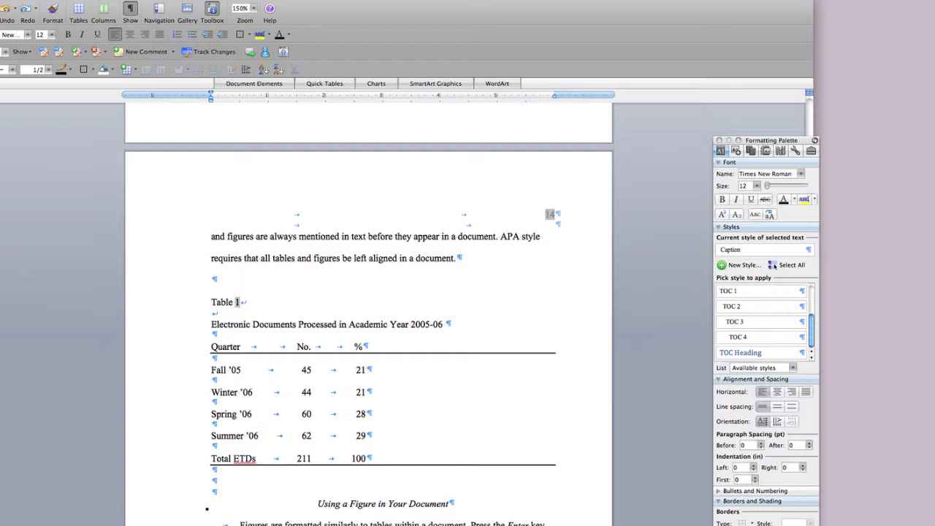
Italicize the table title "Electronic Documents Processed in Academic Year 2005-06".
{"action": "scroll", "coordinate": [214, 328], "scroll_direction": "up", "scroll_amount": 1}
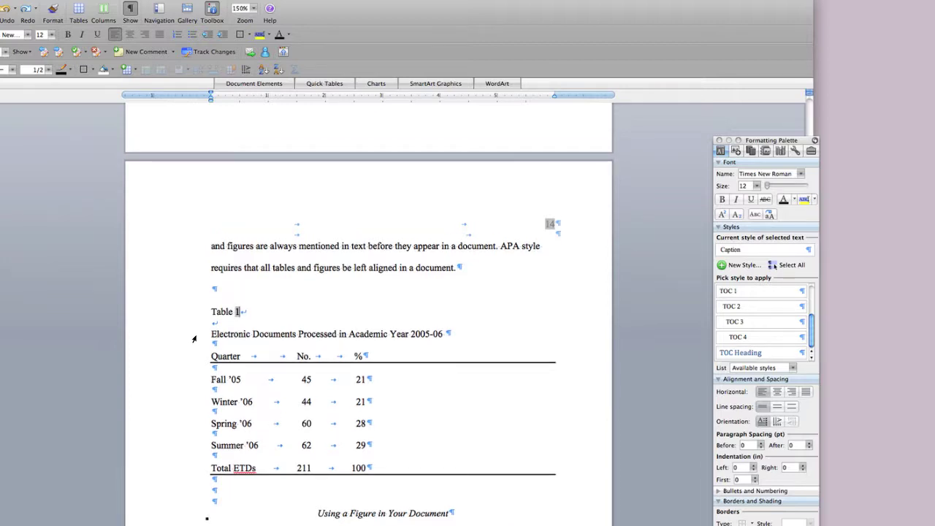
{"action": "left_click", "coordinate": [195, 338]}
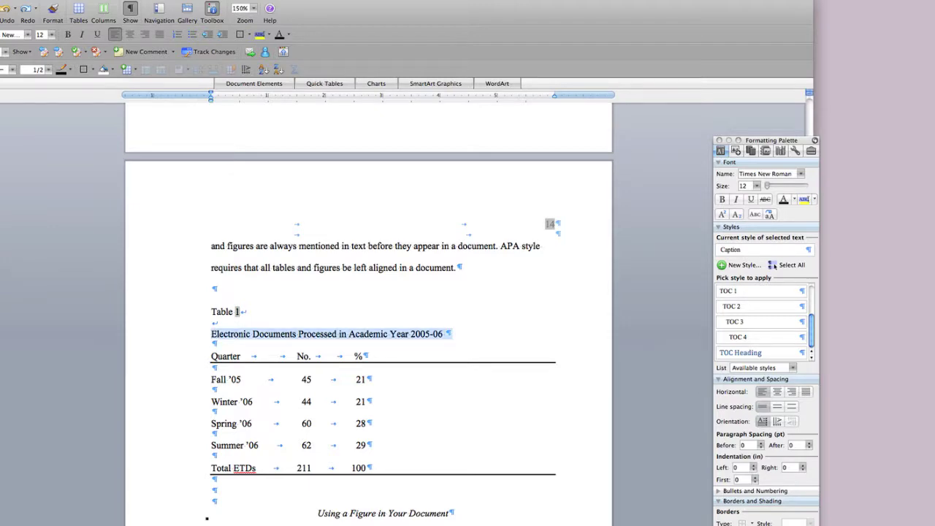
{"action": "left_click", "coordinate": [81, 34]}
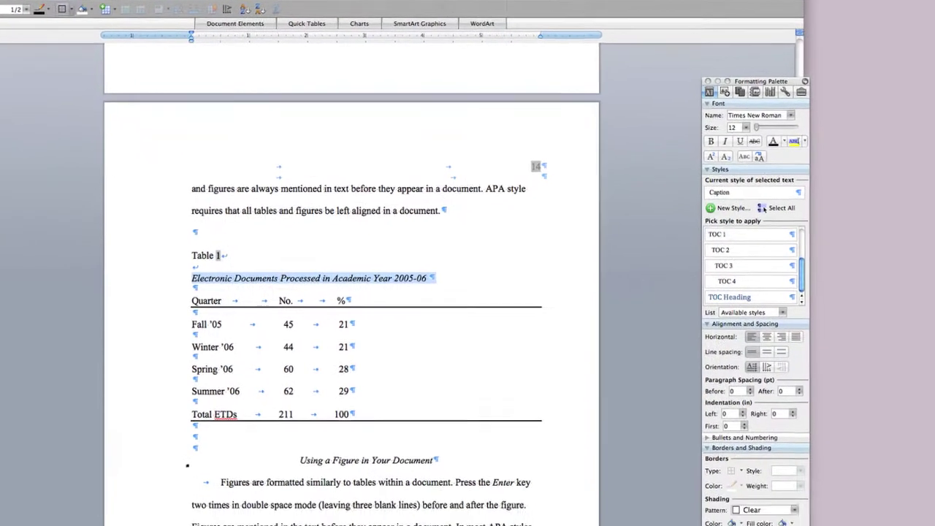
Add a 1 1/2 pt single-line top border to the empty paragraph between the Table 1 title and its header row.
{"action": "scroll", "coordinate": [143, 172], "scroll_direction": "up", "scroll_amount": 2}
{"action": "left_click", "coordinate": [146, 219]}
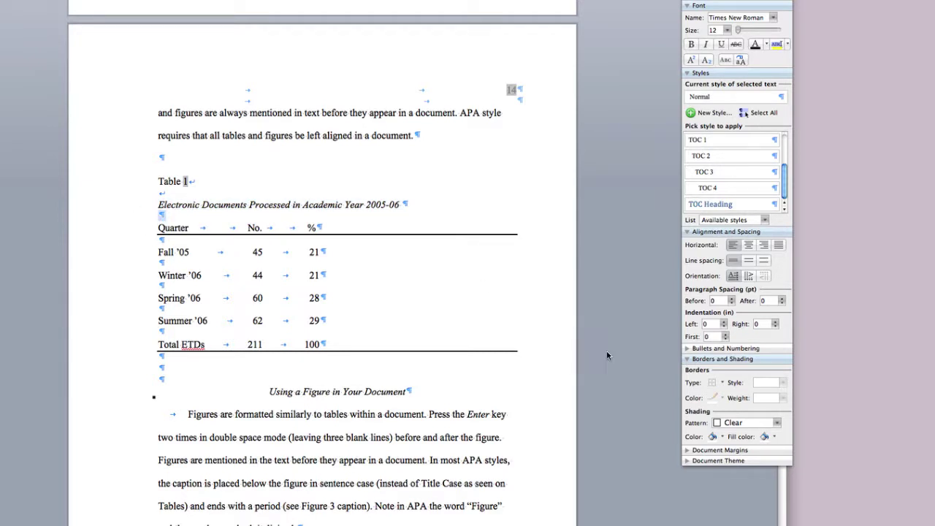
{"action": "left_click", "coordinate": [720, 383]}
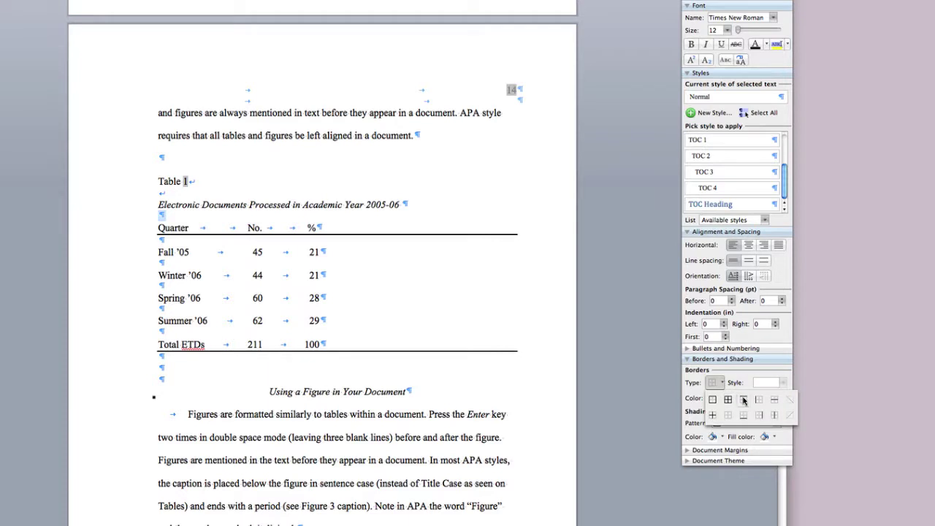
{"action": "left_click", "coordinate": [744, 400]}
{"action": "left_click", "coordinate": [784, 398]}
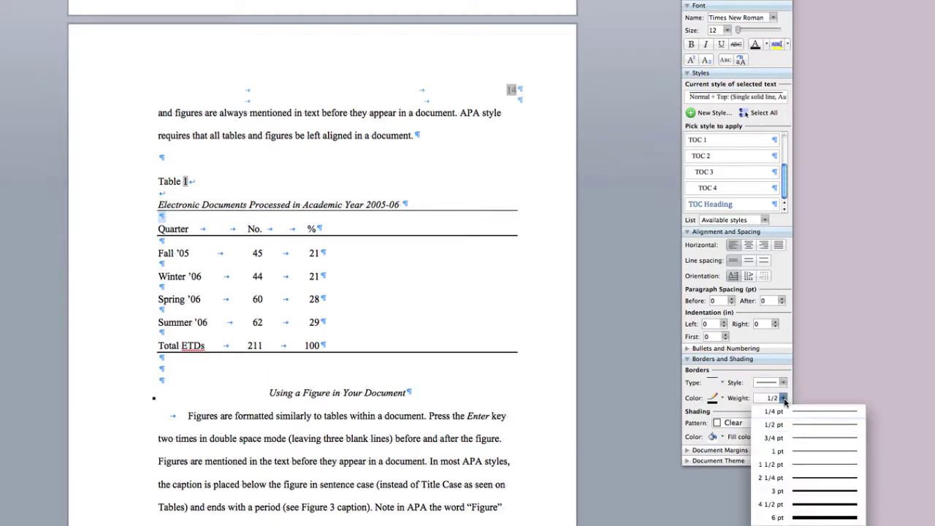
{"action": "left_click", "coordinate": [793, 464]}
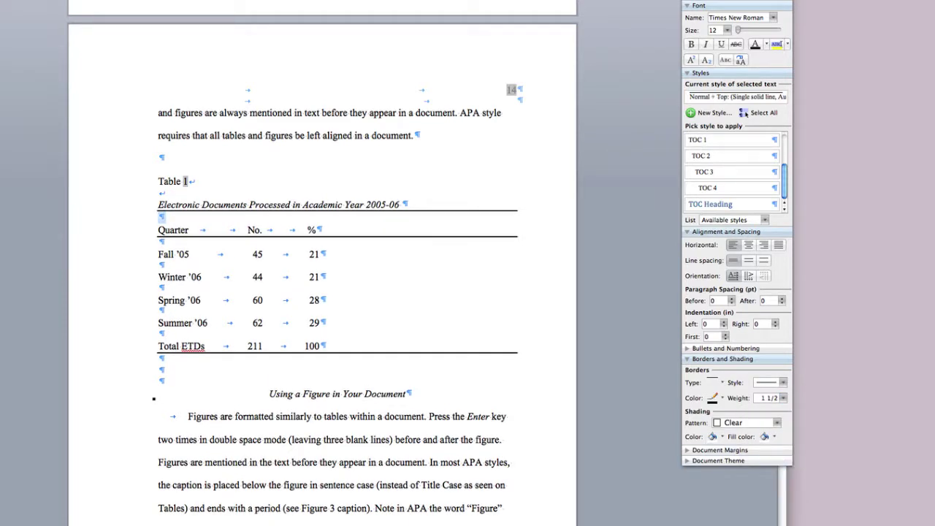
{"action": "left_click", "coordinate": [327, 267]}
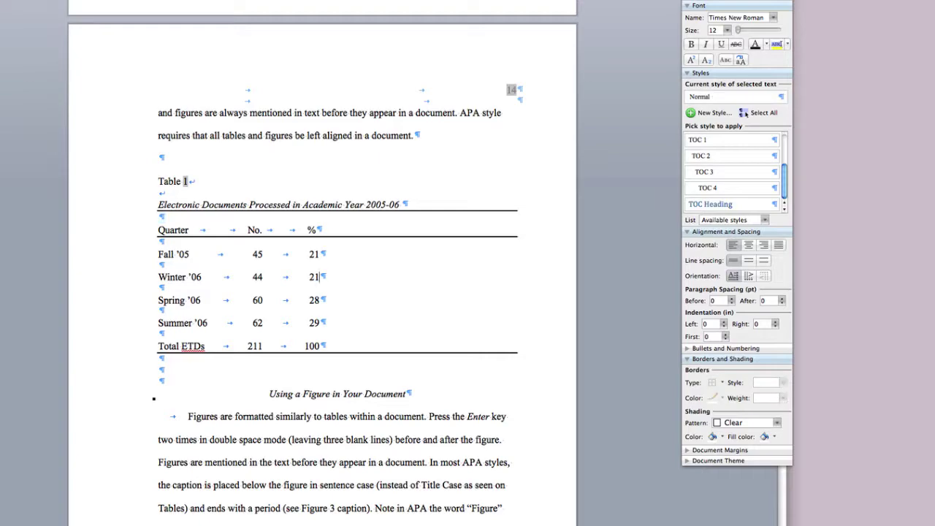
Update the entire automatic table under LIST OF TABLES on page 6, not just its page numbers.
{"action": "scroll", "coordinate": [322, 292], "scroll_direction": "up", "scroll_amount": 20}
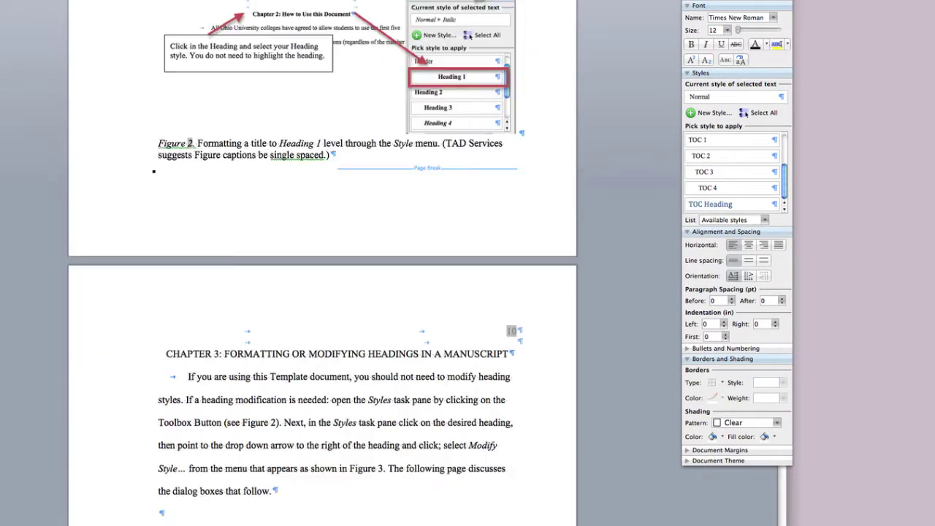
{"action": "scroll", "coordinate": [322, 292], "scroll_direction": "up", "scroll_amount": 20}
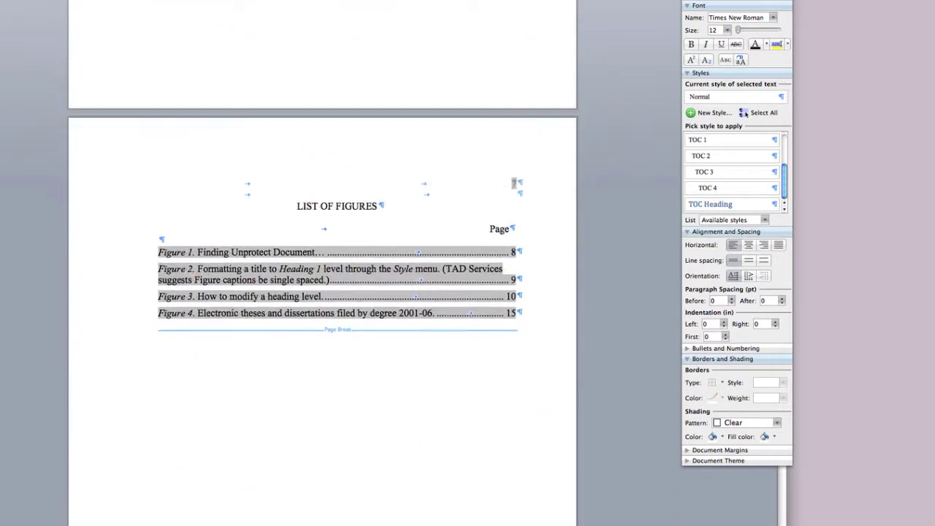
{"action": "scroll", "coordinate": [323, 293], "scroll_direction": "up", "scroll_amount": 15}
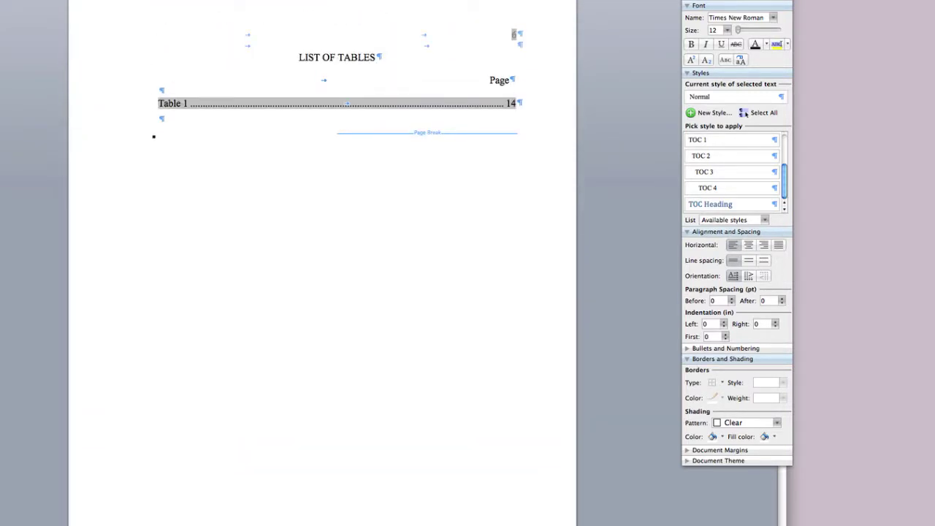
{"action": "right_click", "coordinate": [200, 106]}
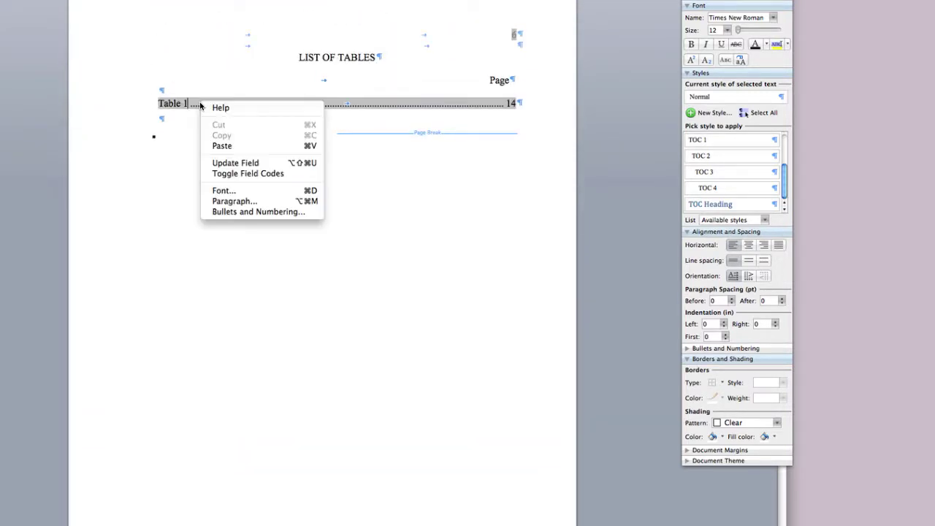
{"action": "left_click", "coordinate": [236, 163]}
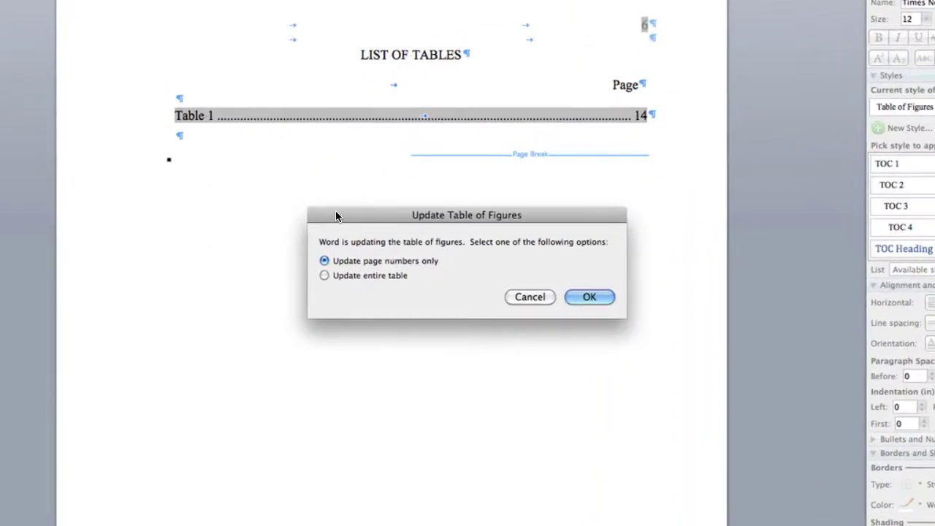
{"action": "left_click", "coordinate": [383, 275]}
{"action": "left_click", "coordinate": [589, 297]}
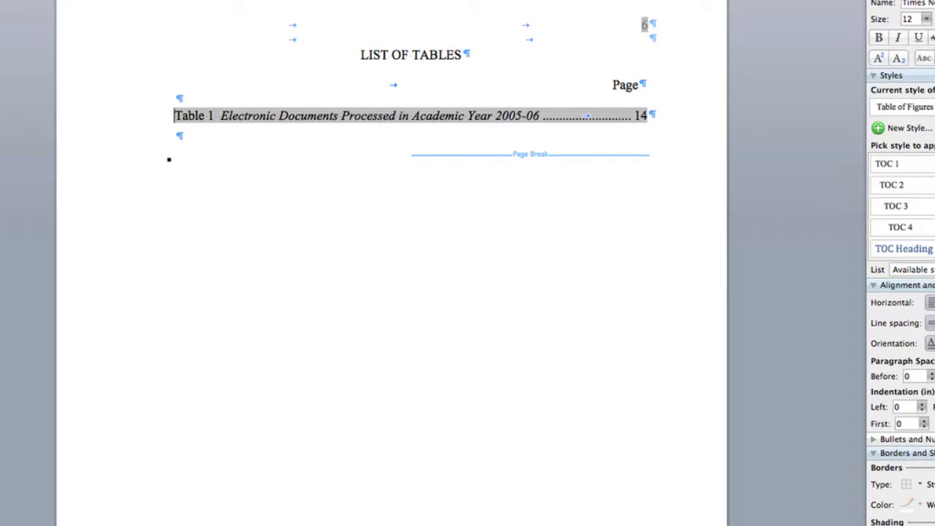
Remove the italics from the Table 1 entry in the List of Tables.
{"action": "left_click", "coordinate": [128, 120]}
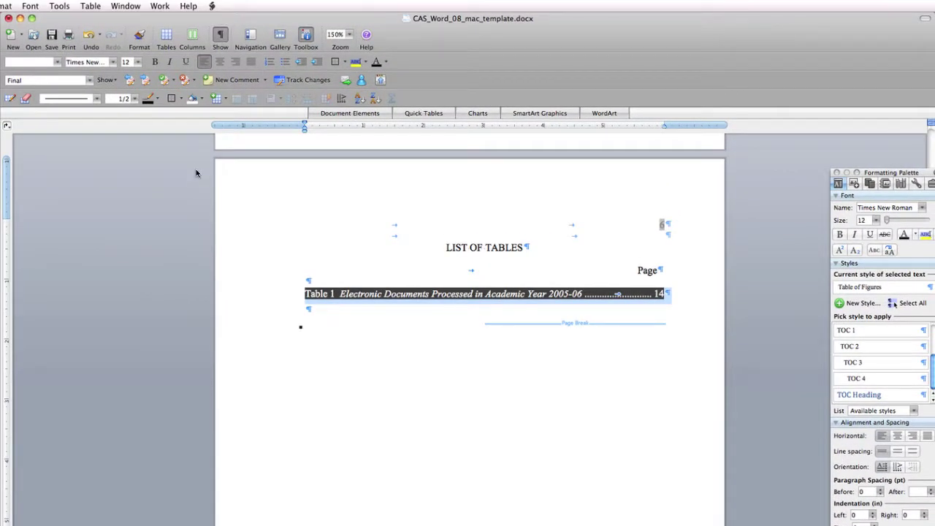
{"action": "left_click", "coordinate": [168, 61]}
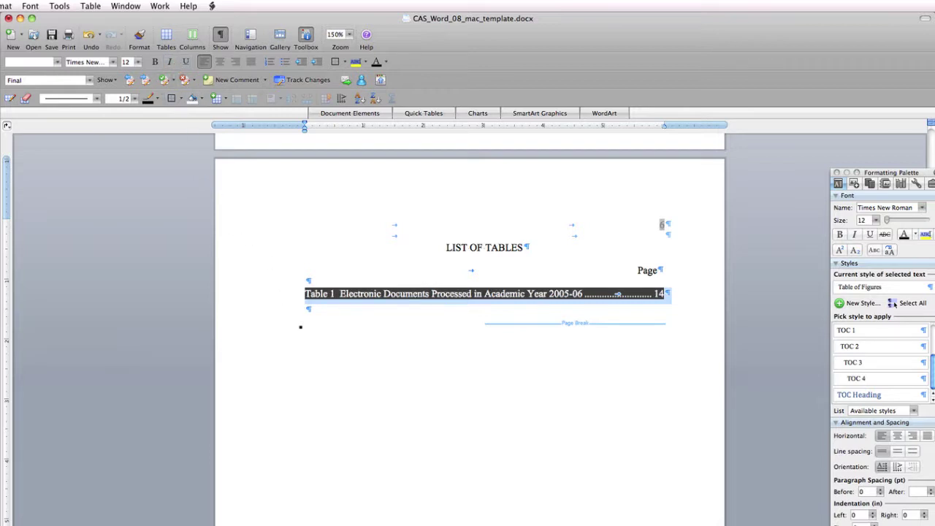
{"action": "left_click", "coordinate": [300, 327]}
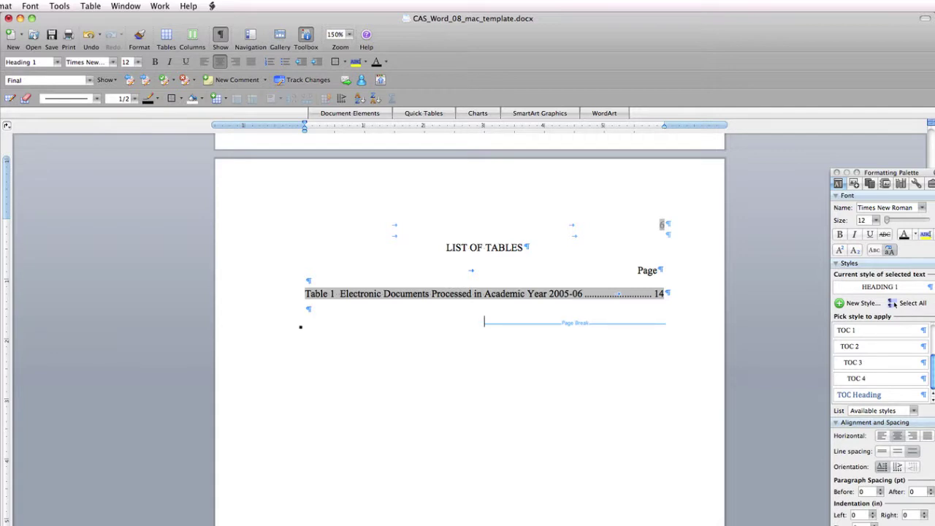
Remove the italics from all four entries in the List of Figures on page 7.
{"action": "scroll", "coordinate": [300, 327], "scroll_direction": "down", "scroll_amount": 10}
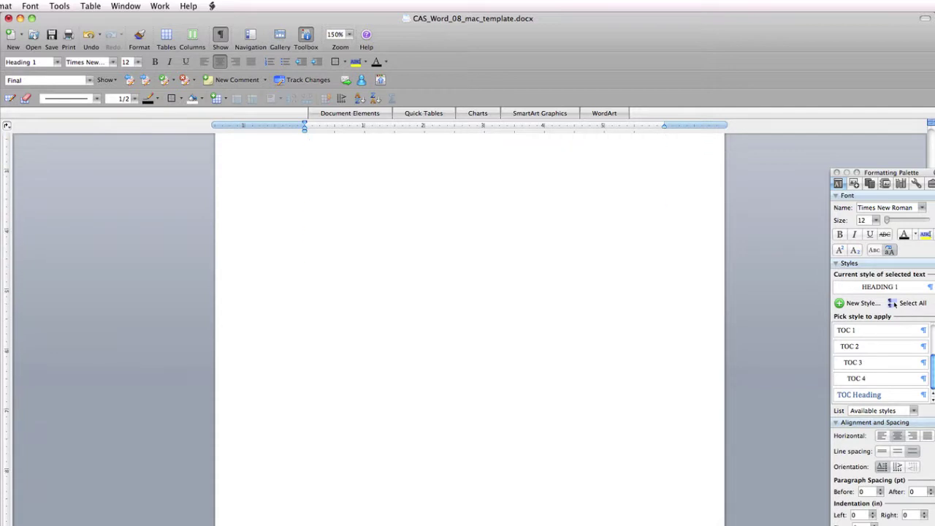
{"action": "left_click_drag", "start_coordinate": [281, 401], "coordinate": [279, 463]}
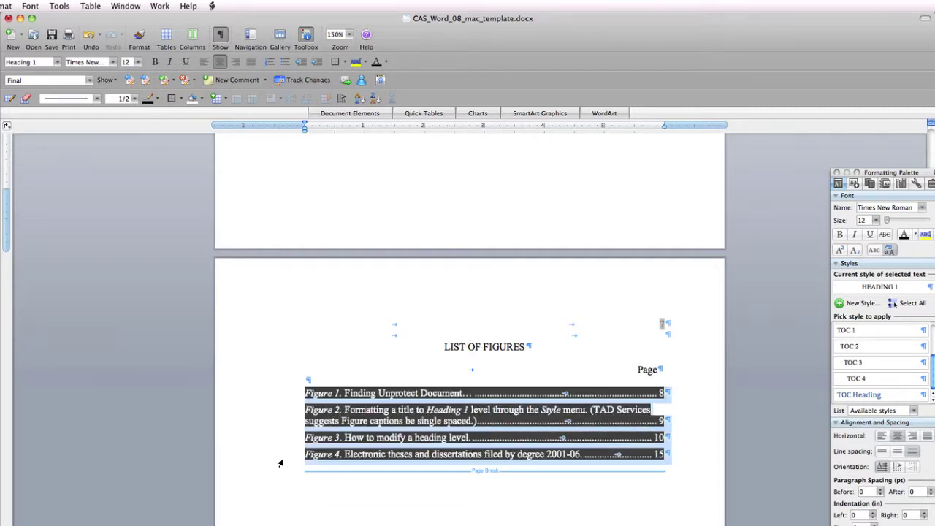
{"action": "left_click", "coordinate": [171, 67]}
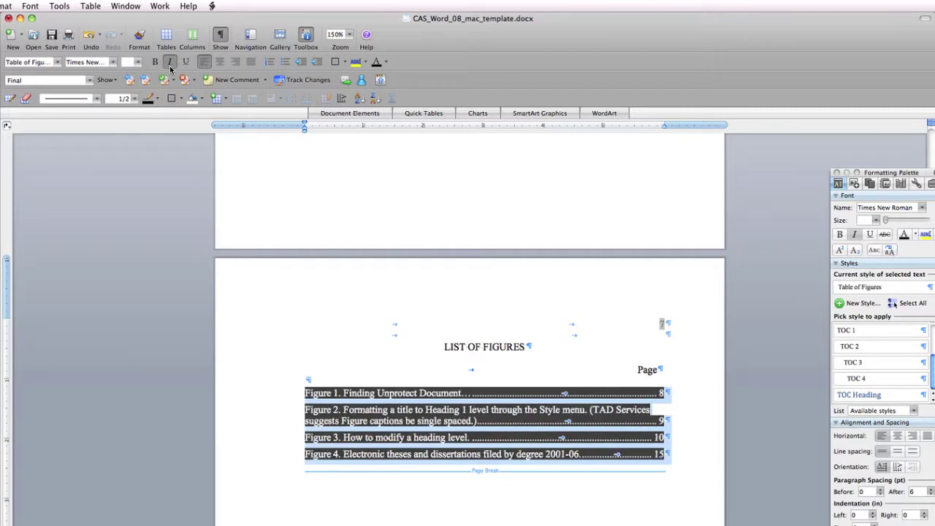
{"action": "left_click", "coordinate": [252, 388]}
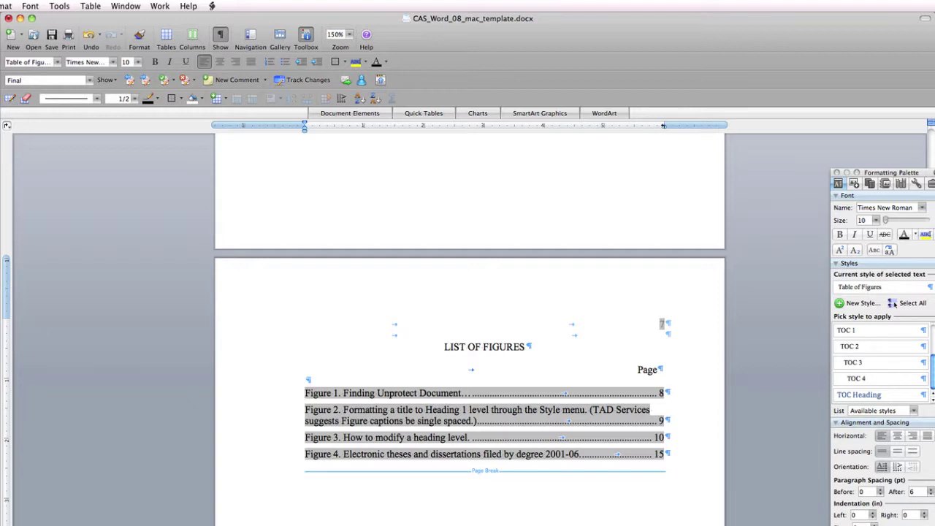
{"action": "scroll", "coordinate": [468, 329], "scroll_direction": "down", "scroll_amount": 6}
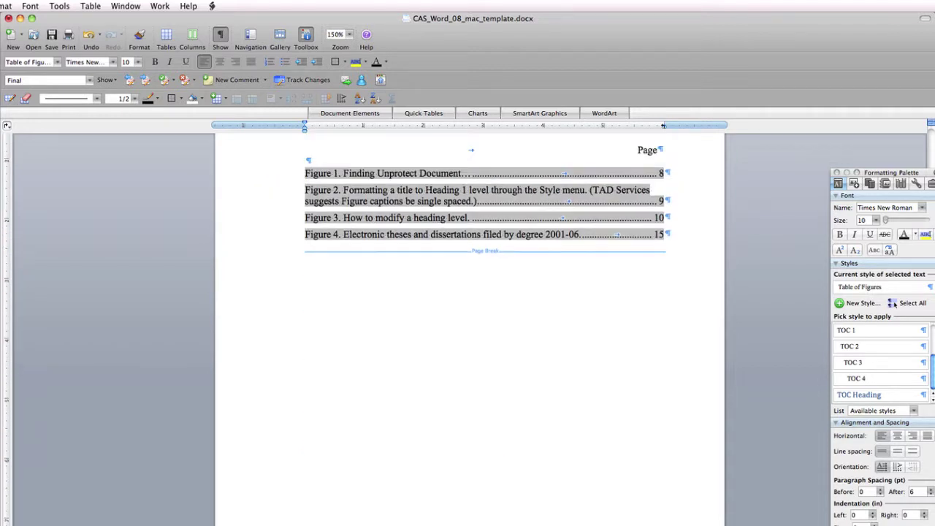
{"action": "scroll", "coordinate": [468, 329], "scroll_direction": "up", "scroll_amount": 4}
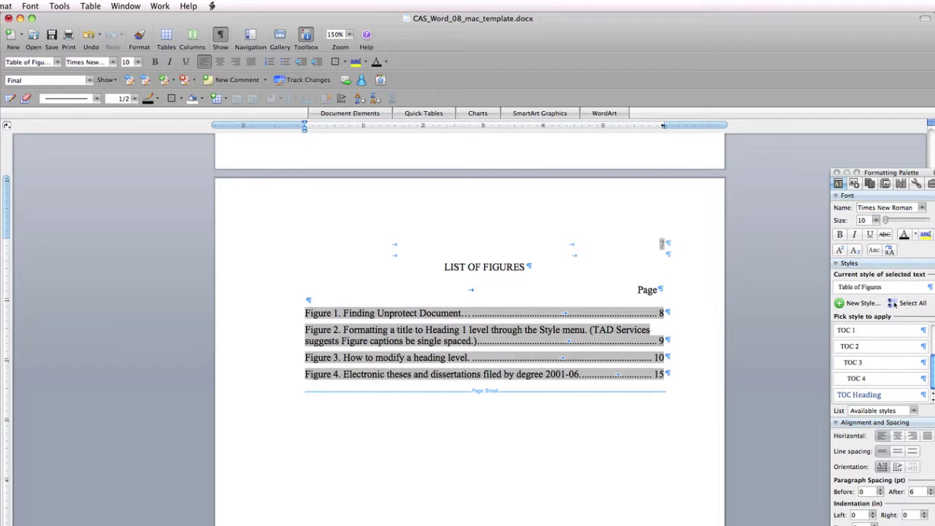